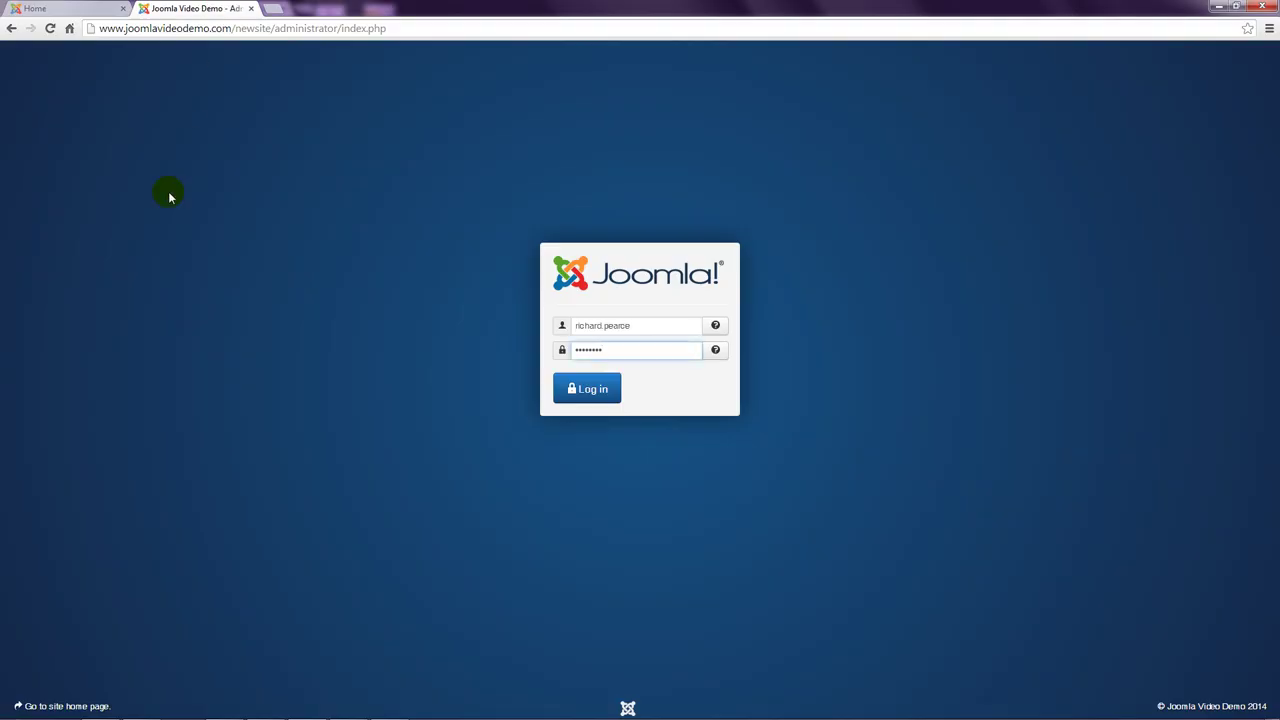
Log in and list the Main Menu items (Home, Site Map, Articles, Weblinks, Contacts)
click(575, 390)
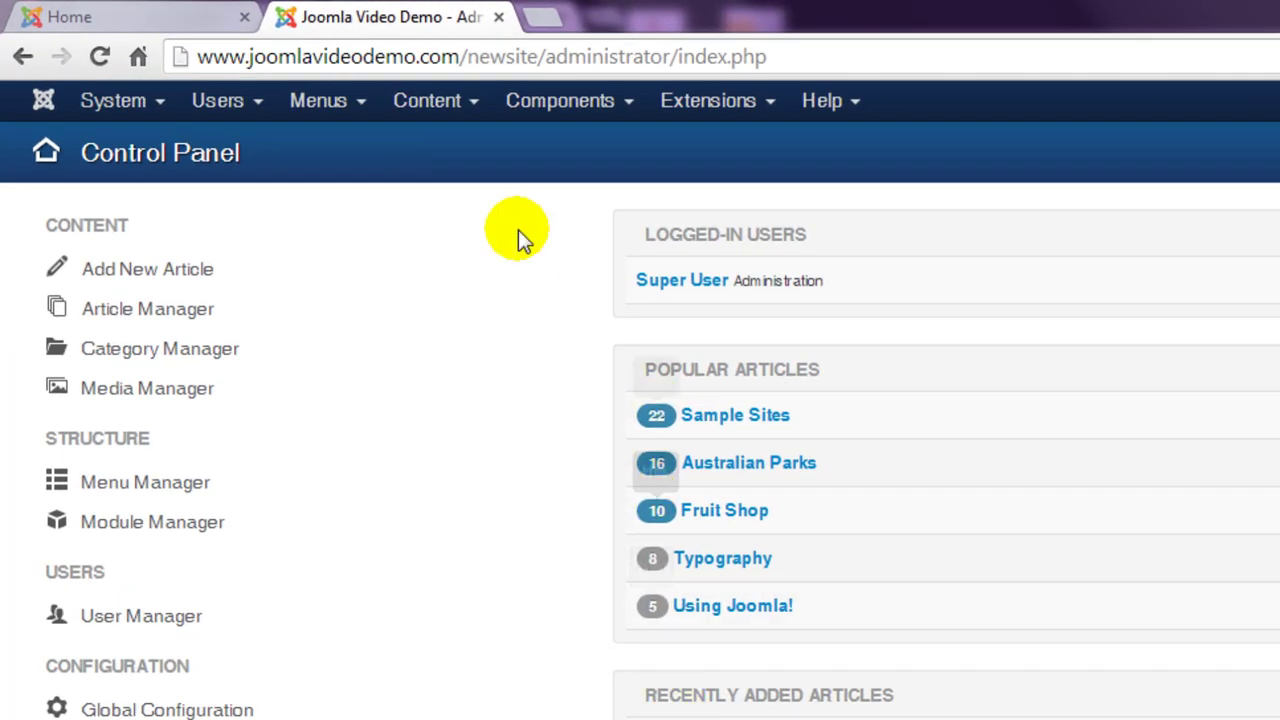
click(333, 104)
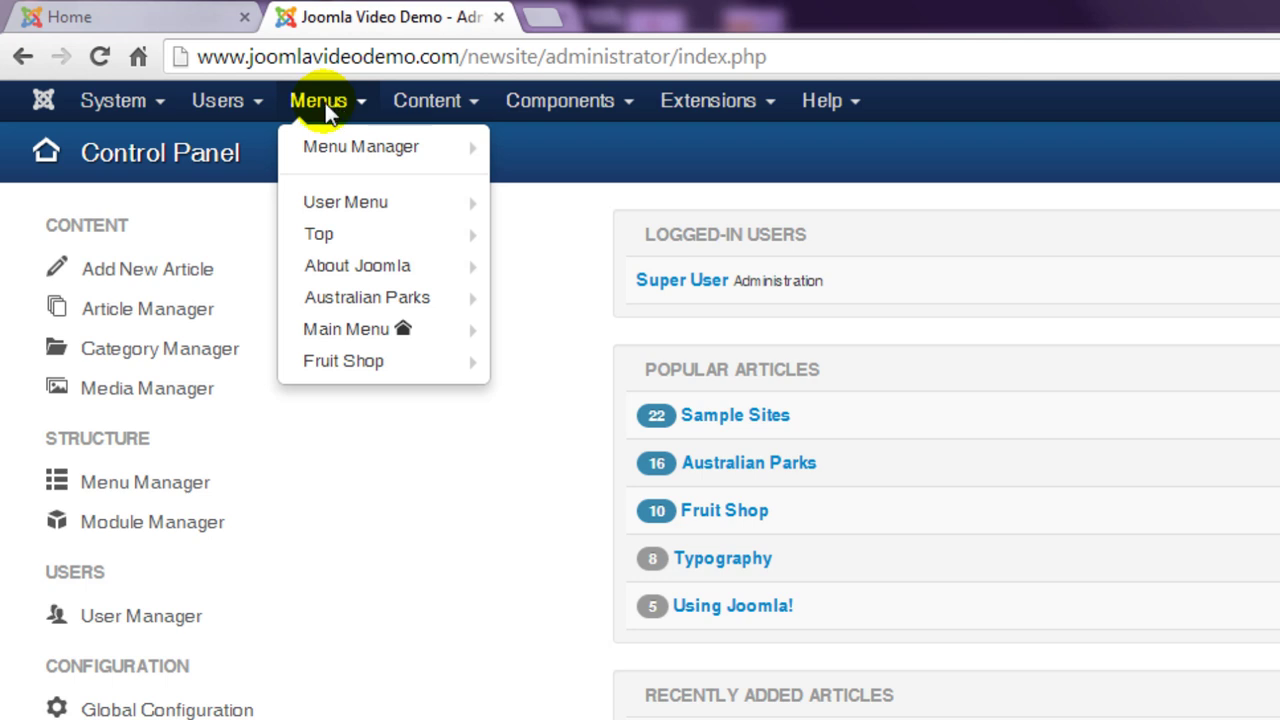
click(365, 338)
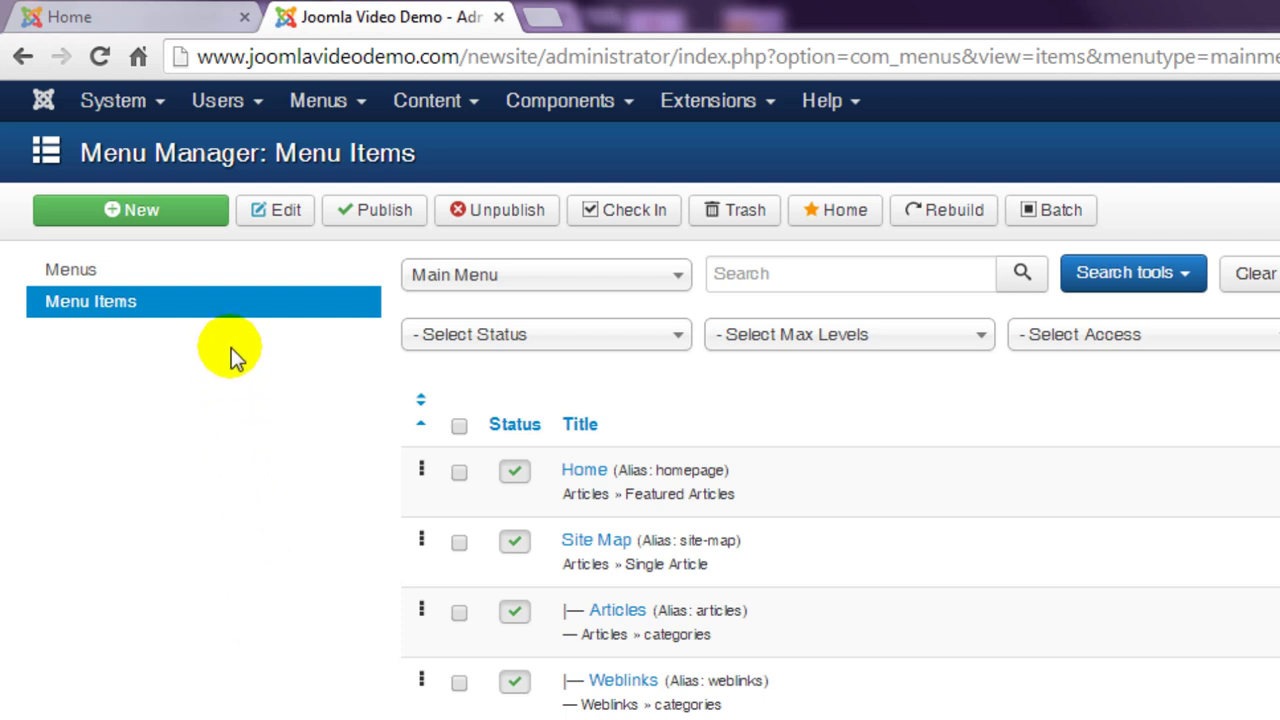
Create a new Main Menu item titled 'The Geography of Sydney' using the autocomplete suggestion
click(217, 222)
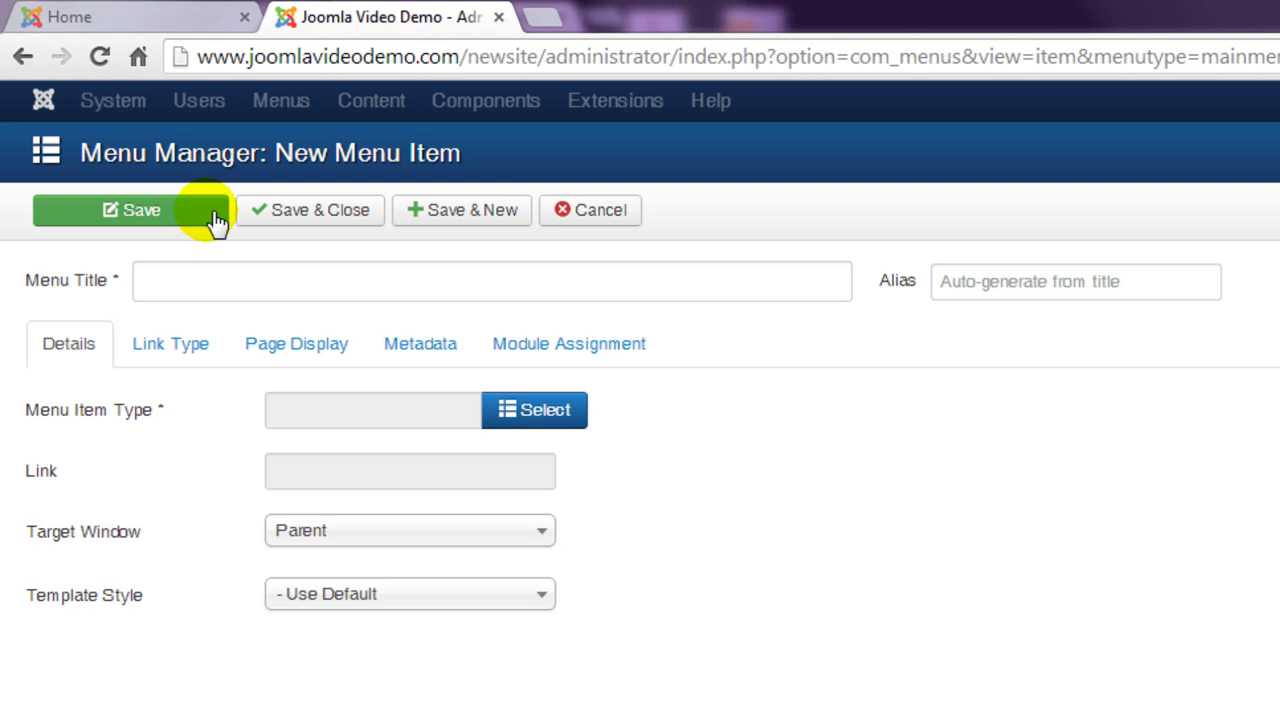
click(182, 276)
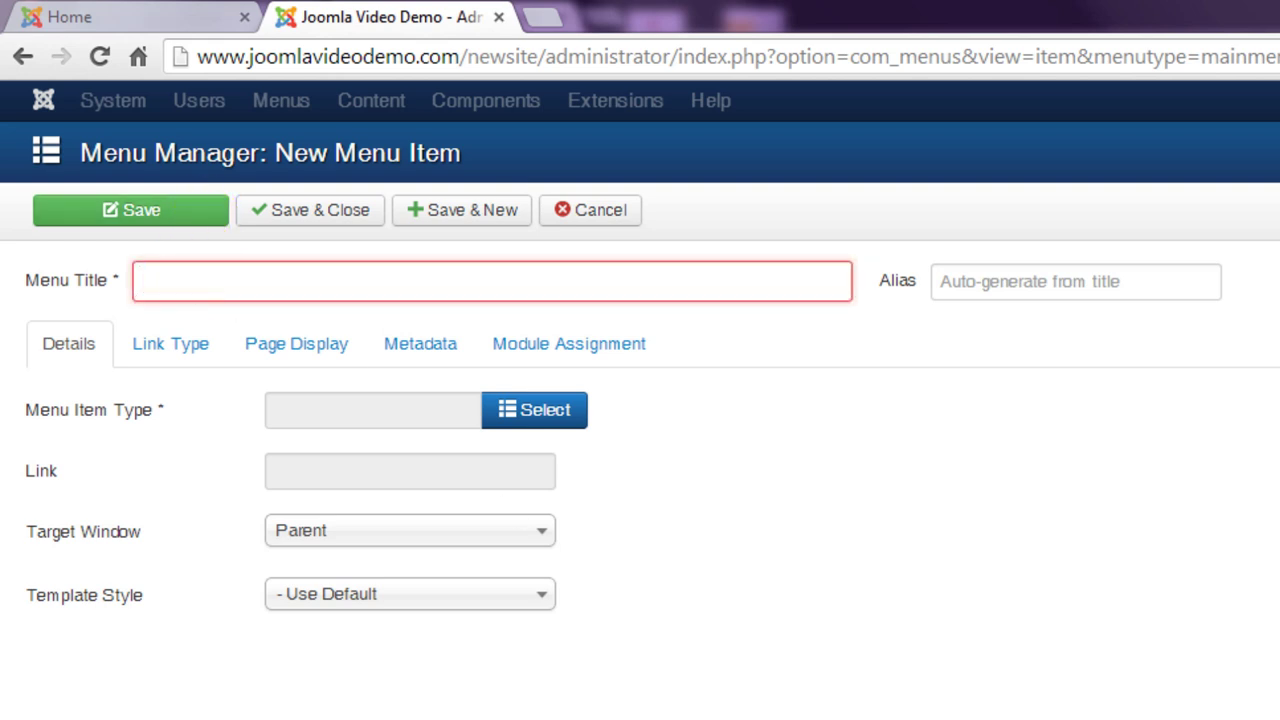
text(T)
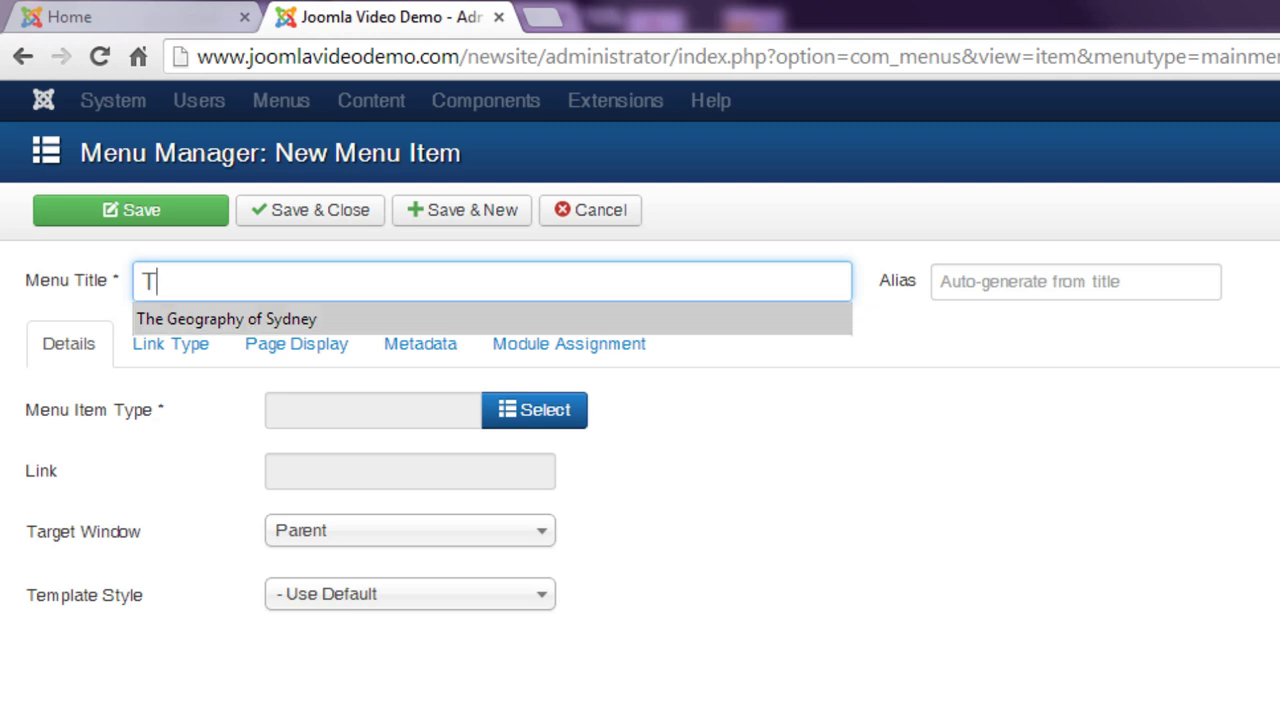
key(Return)
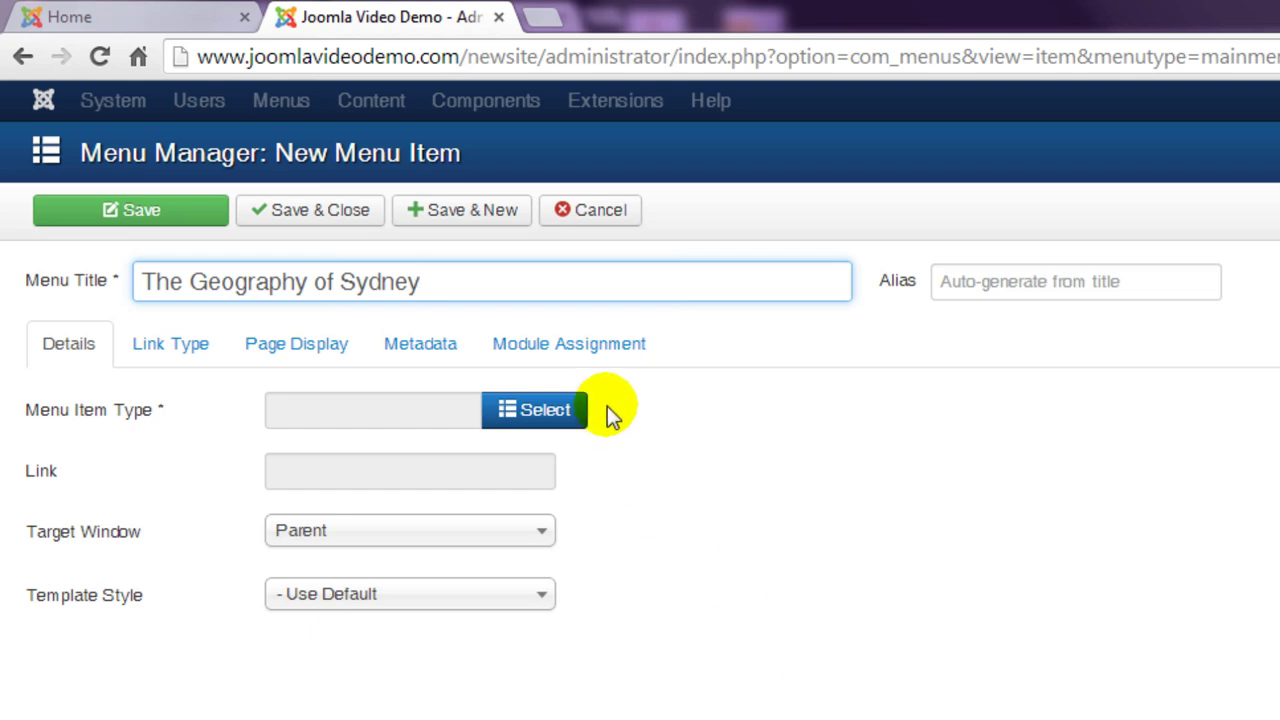
Set the item's Menu Item Type to Articles > Single Article
click(572, 419)
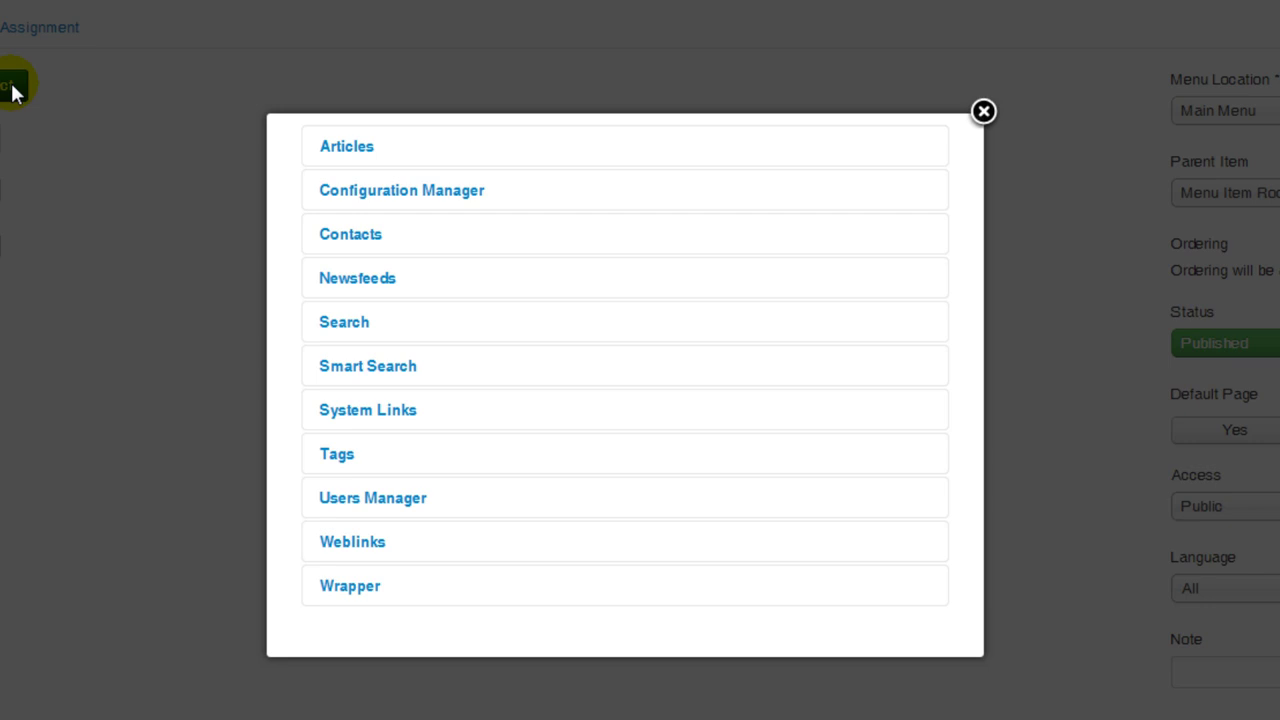
click(346, 146)
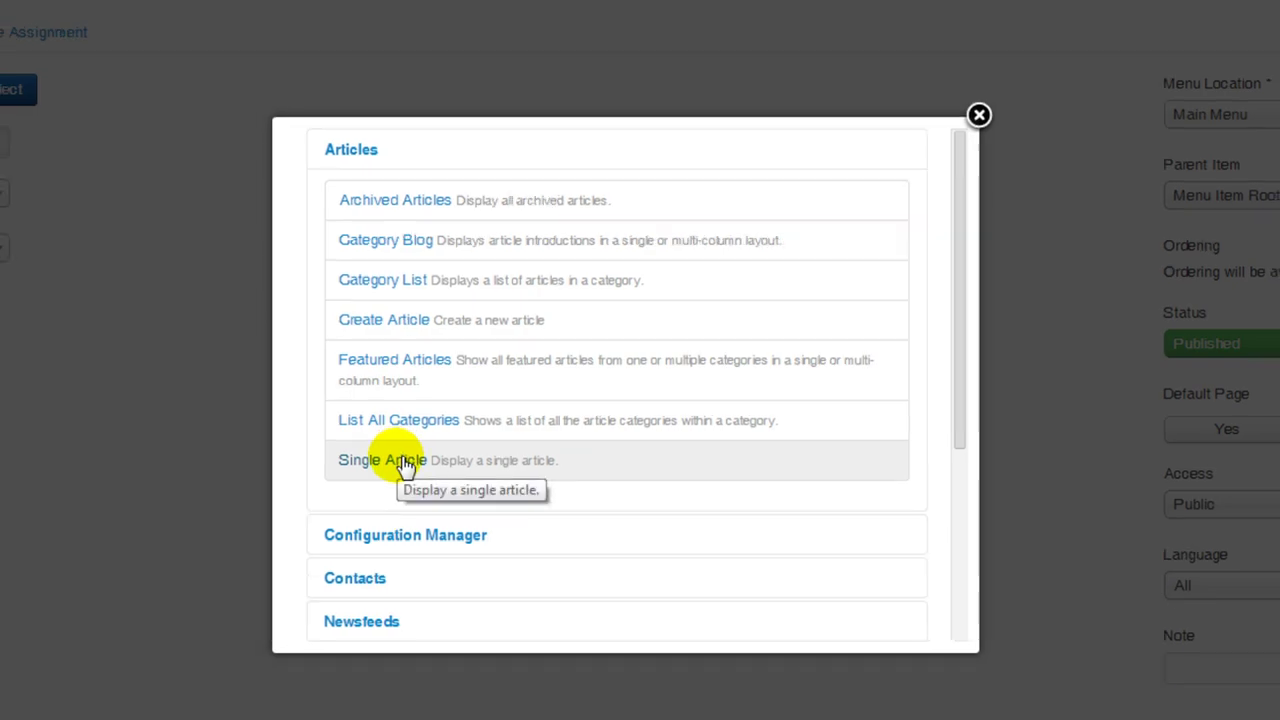
click(400, 464)
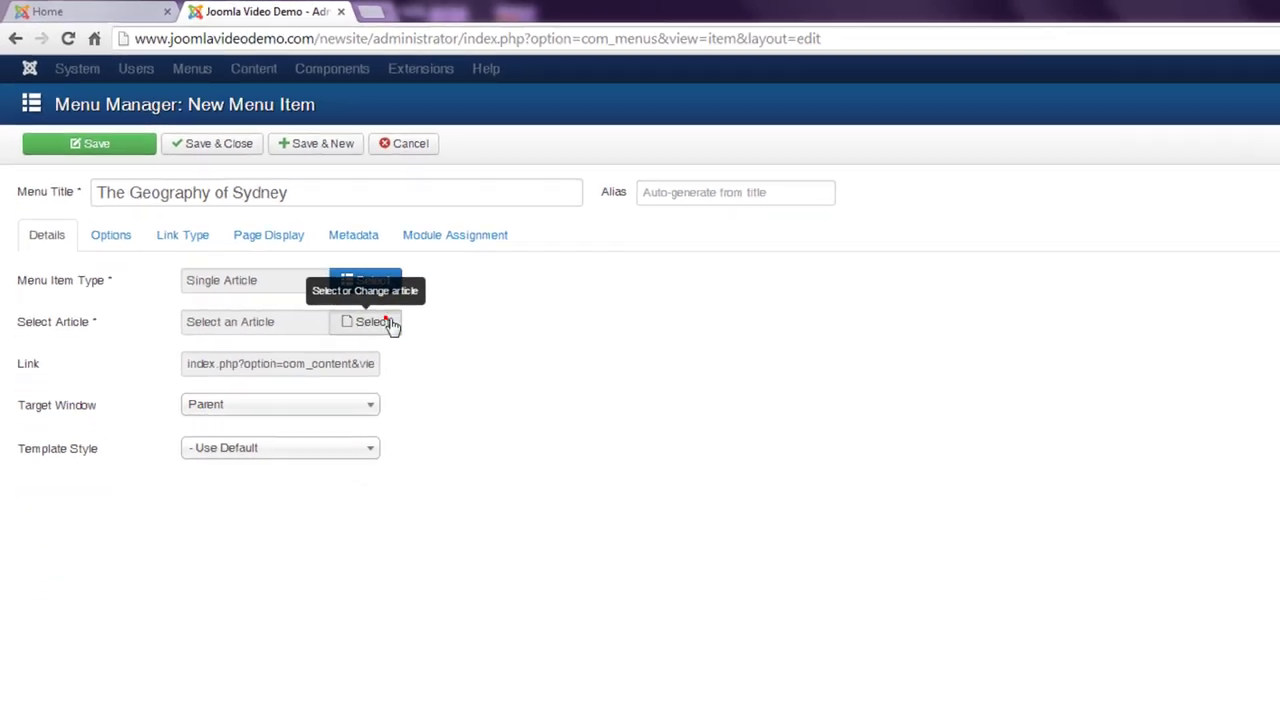
Filter articles by the Geography category and pick 'Geography of Sydney' as the linked article
click(390, 322)
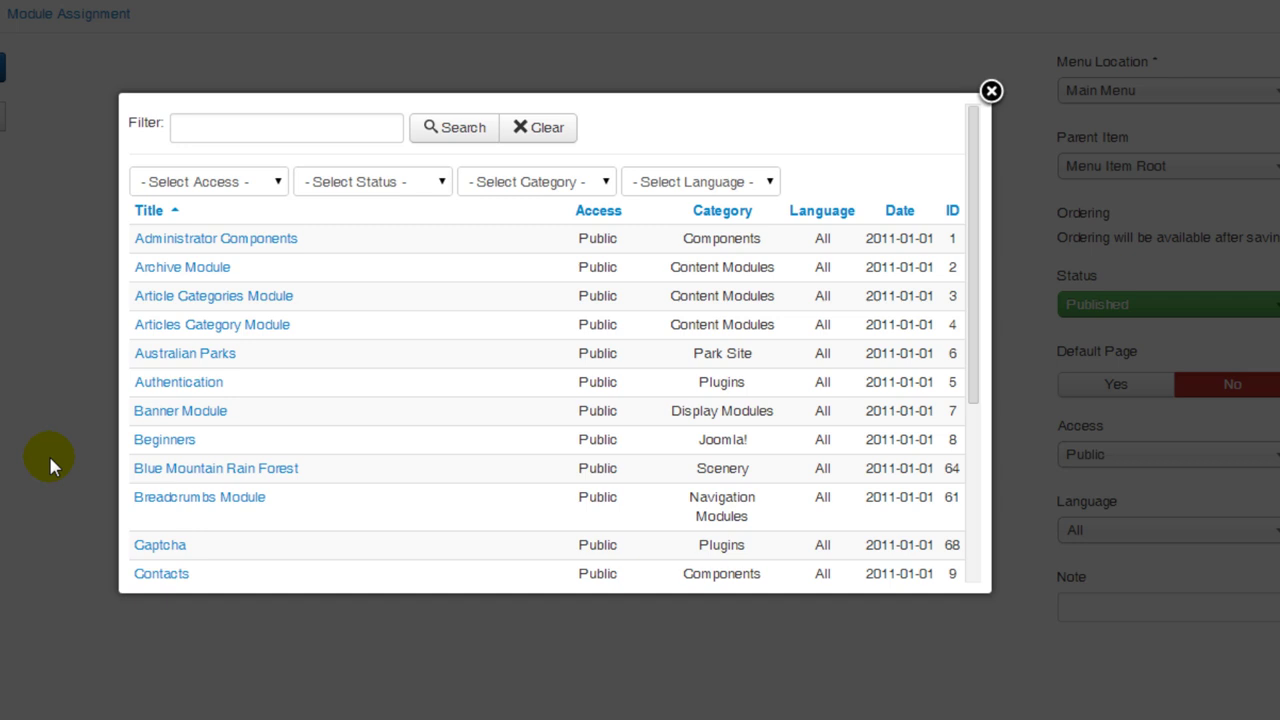
click(546, 182)
drag(632, 223, 625, 474)
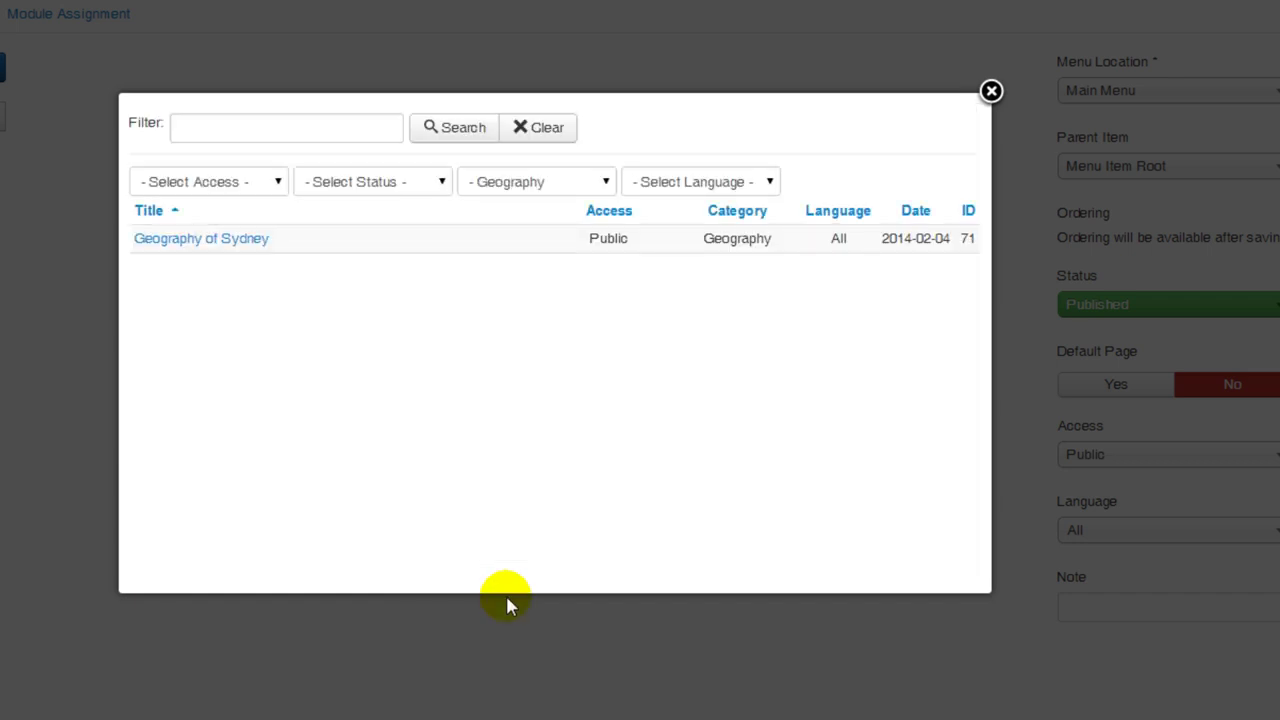
click(232, 242)
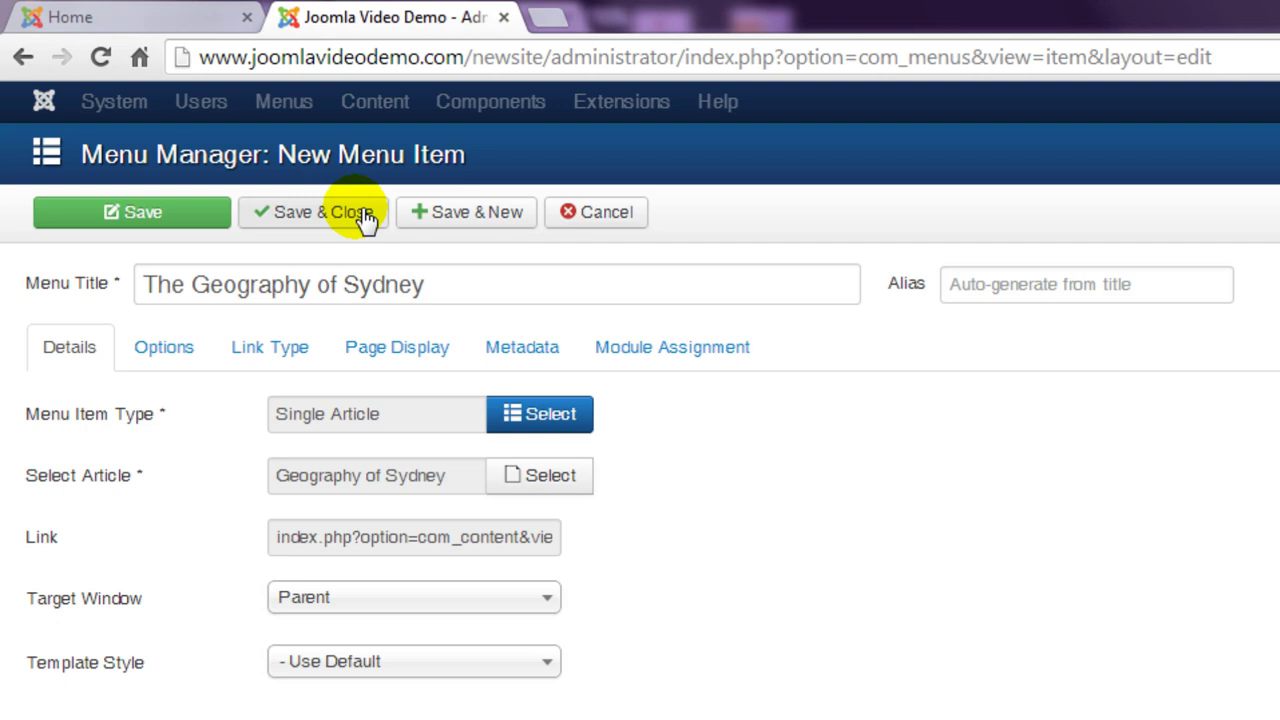
Save the item, reload the front page and open The Geography of Sydney link under This Site
click(366, 220)
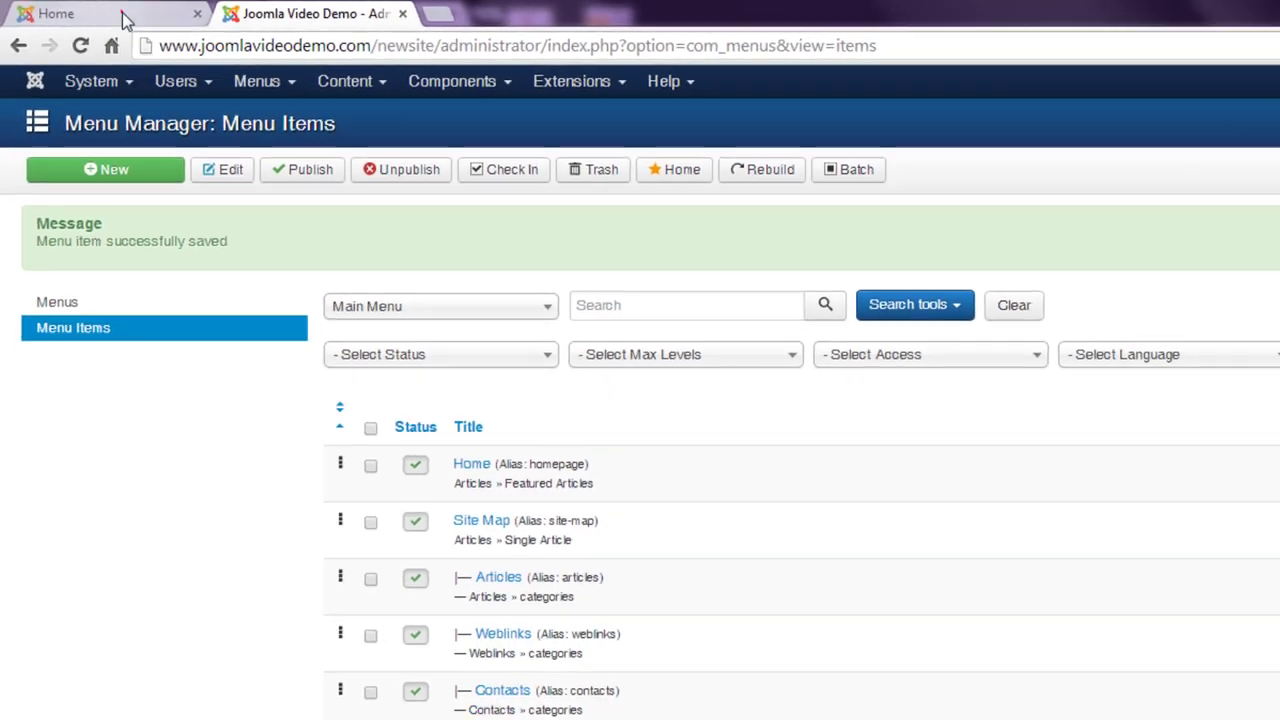
click(153, 15)
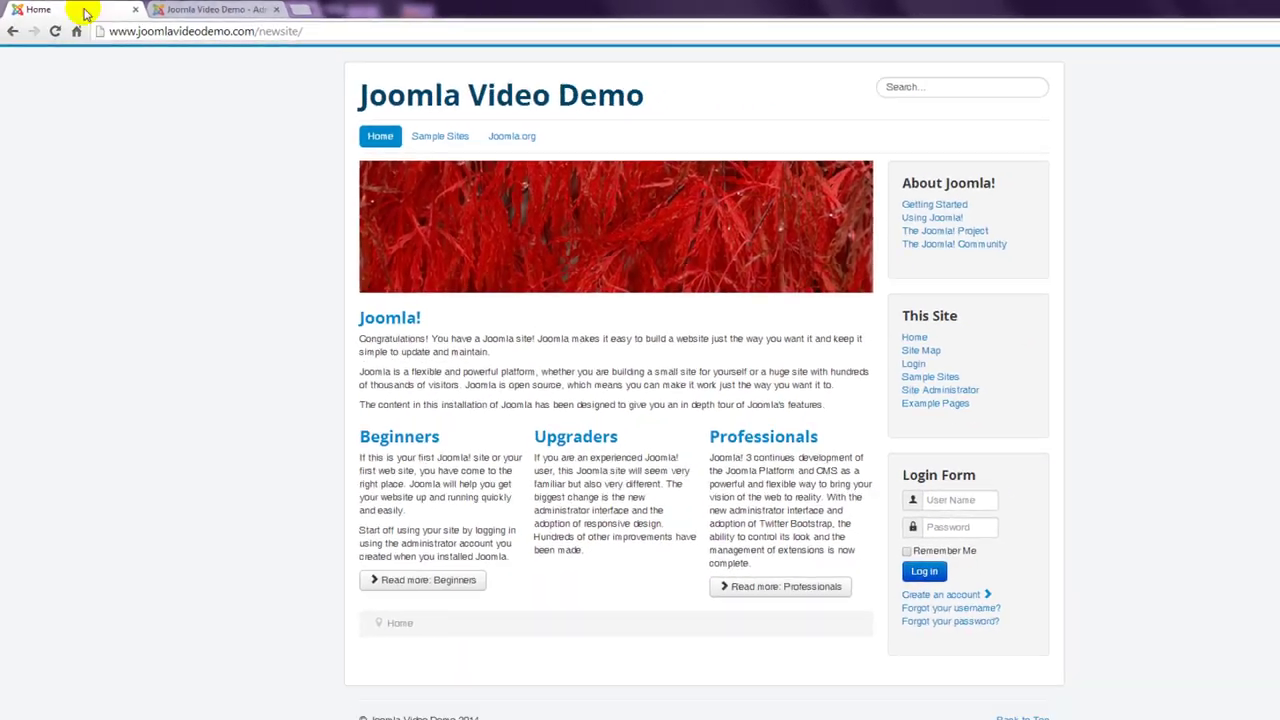
click(50, 28)
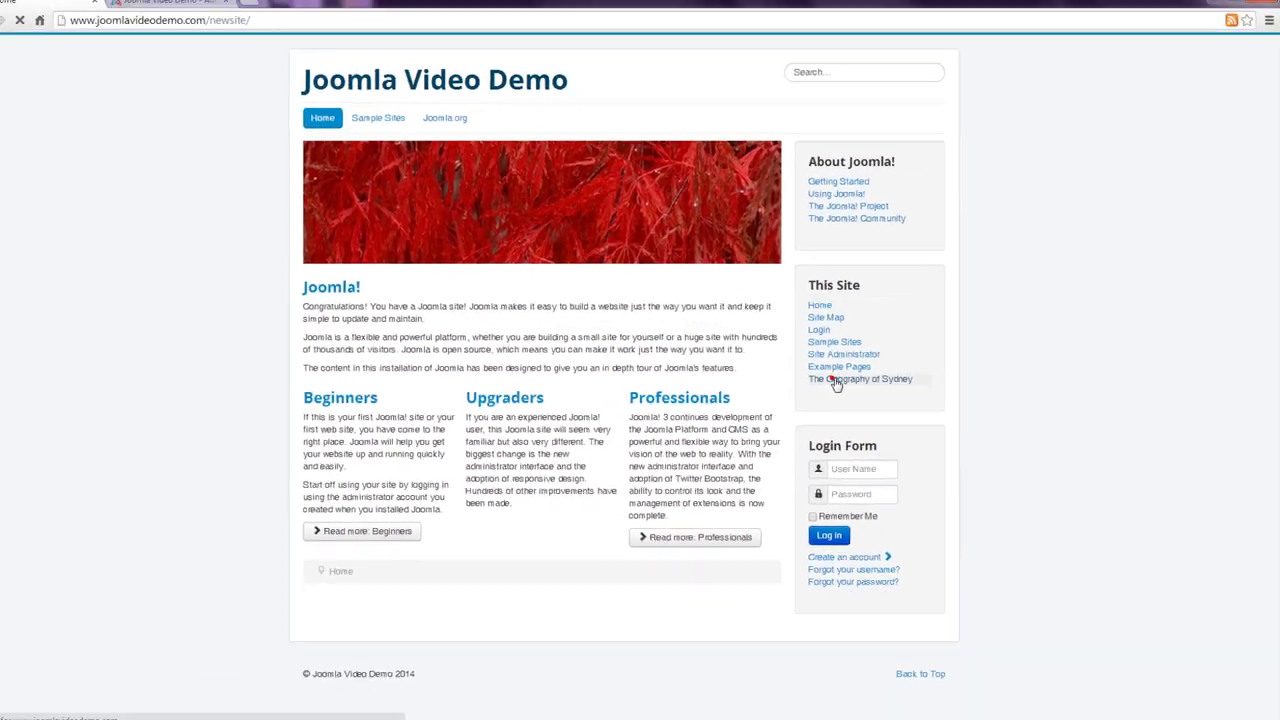
click(676, 388)
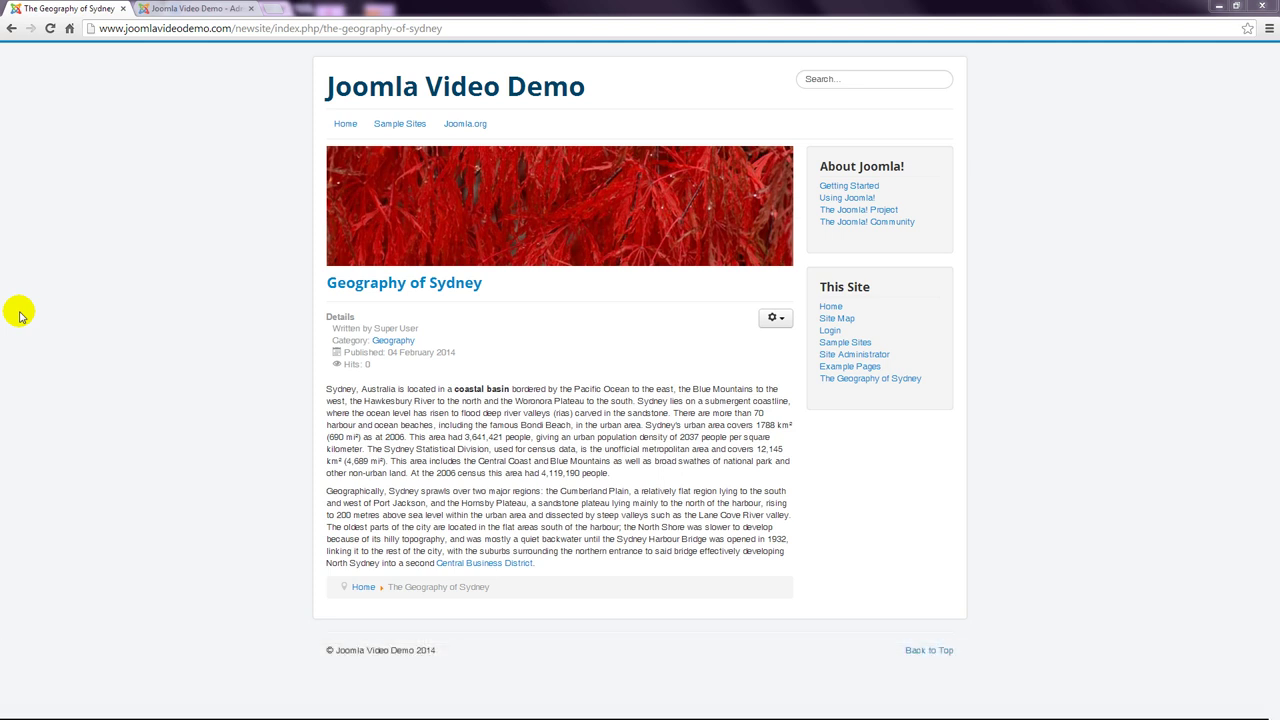
Back in the admin tab, open Menus > Menu Manager to list all site menus
click(214, 9)
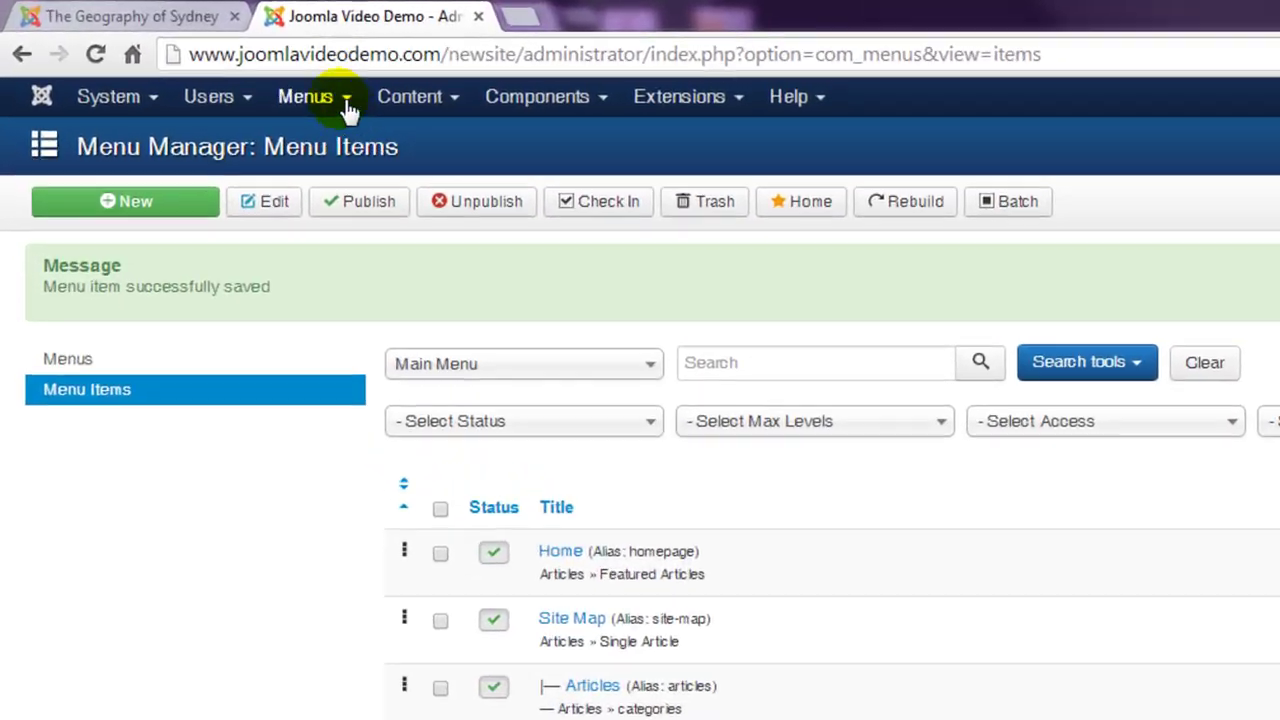
click(171, 50)
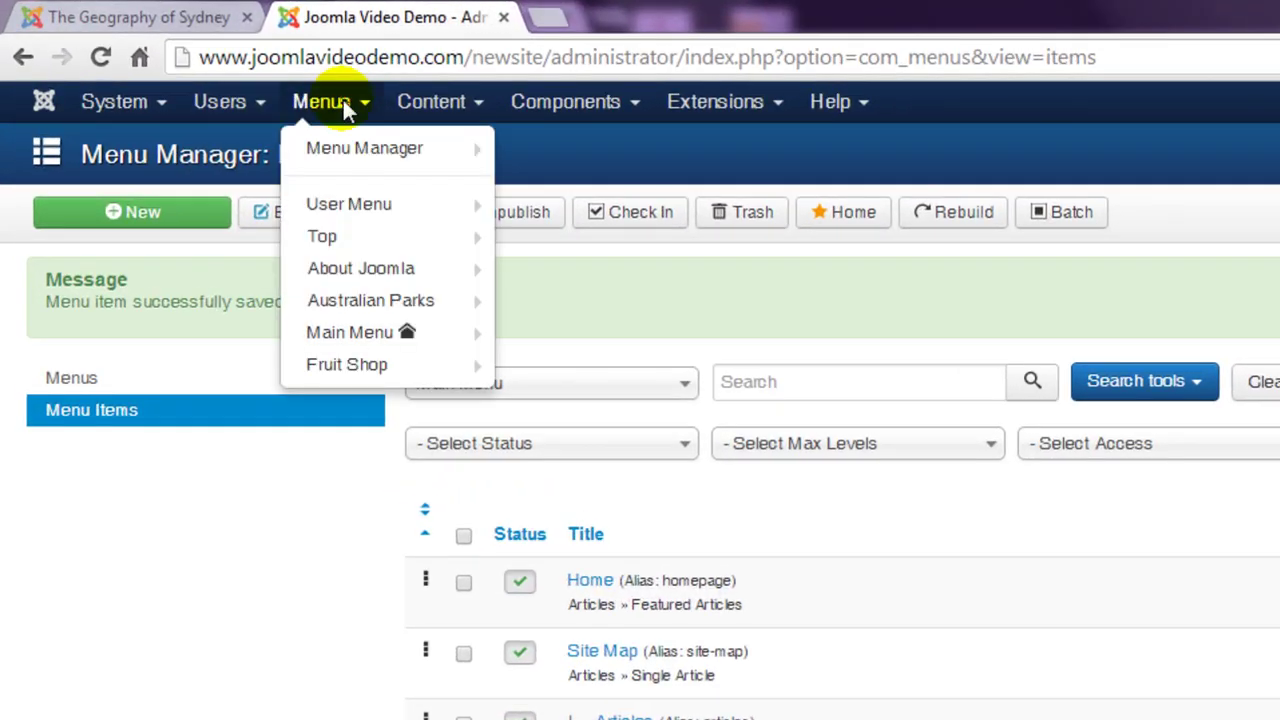
click(363, 150)
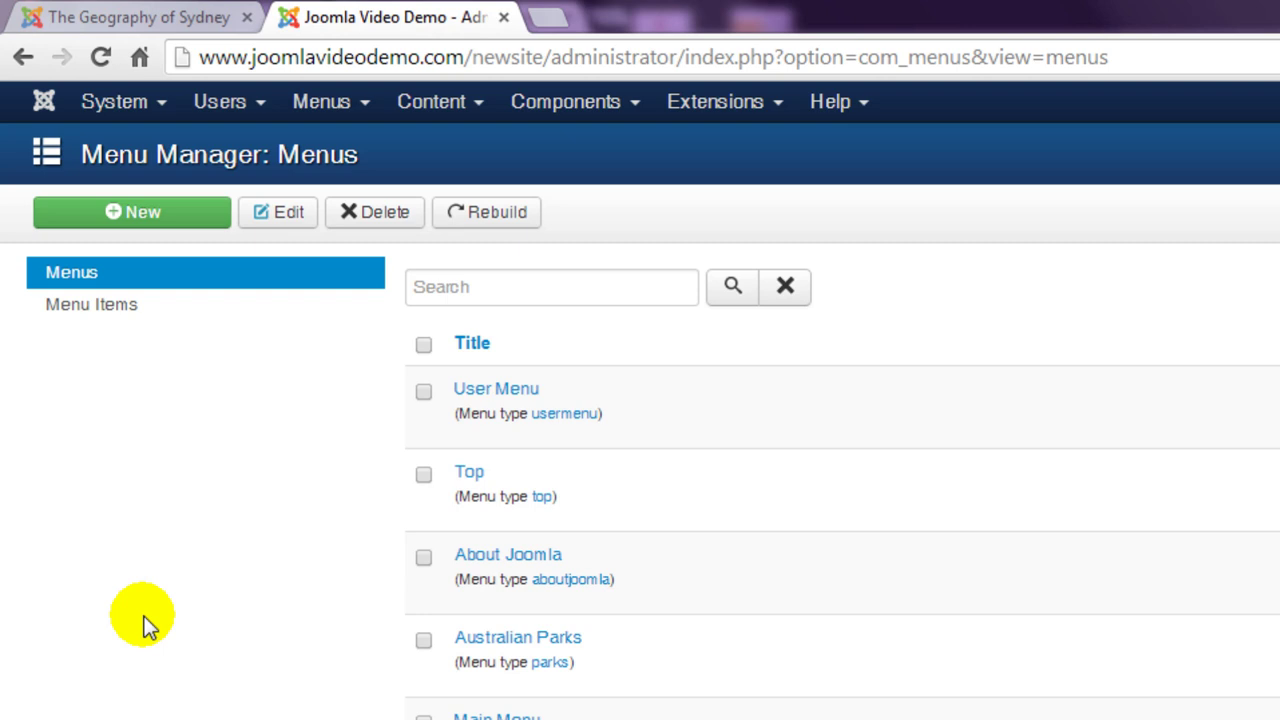
Add a menu with title 'Our Articles', menu type 'articles' and description 'General articles'
click(199, 227)
click(309, 398)
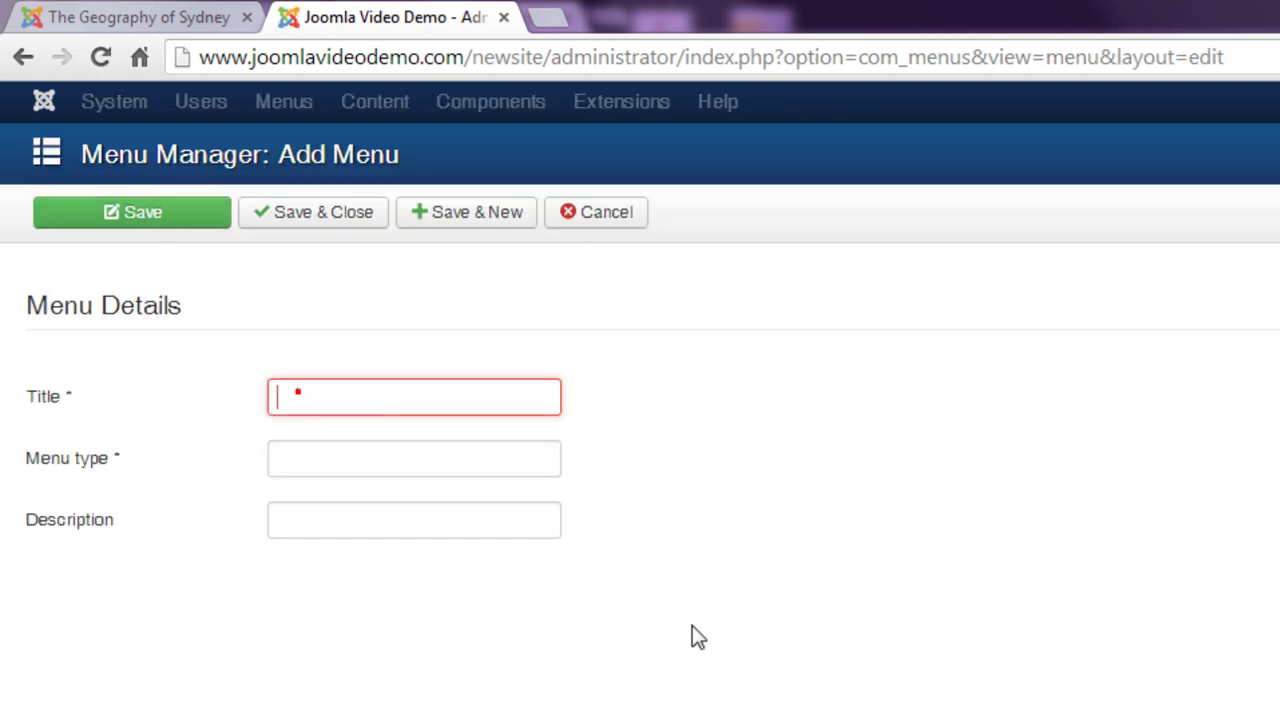
text(Our )
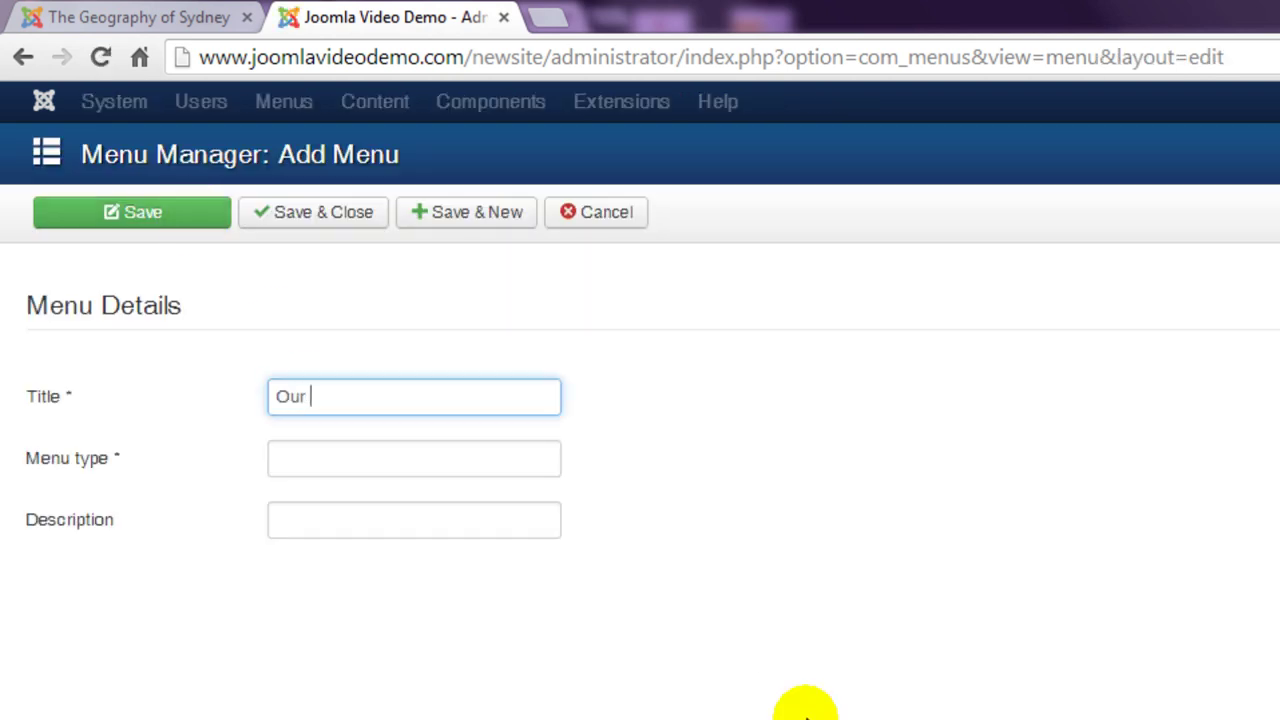
text(Articles)
click(443, 462)
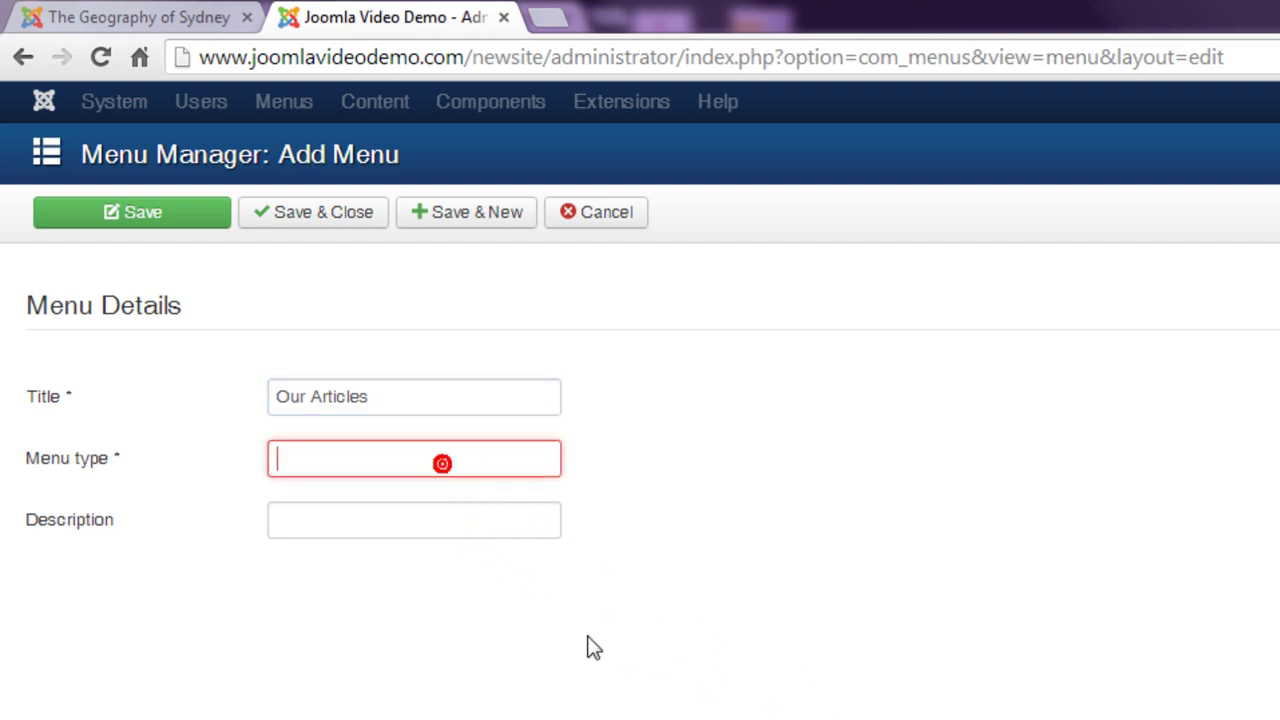
text(articles)
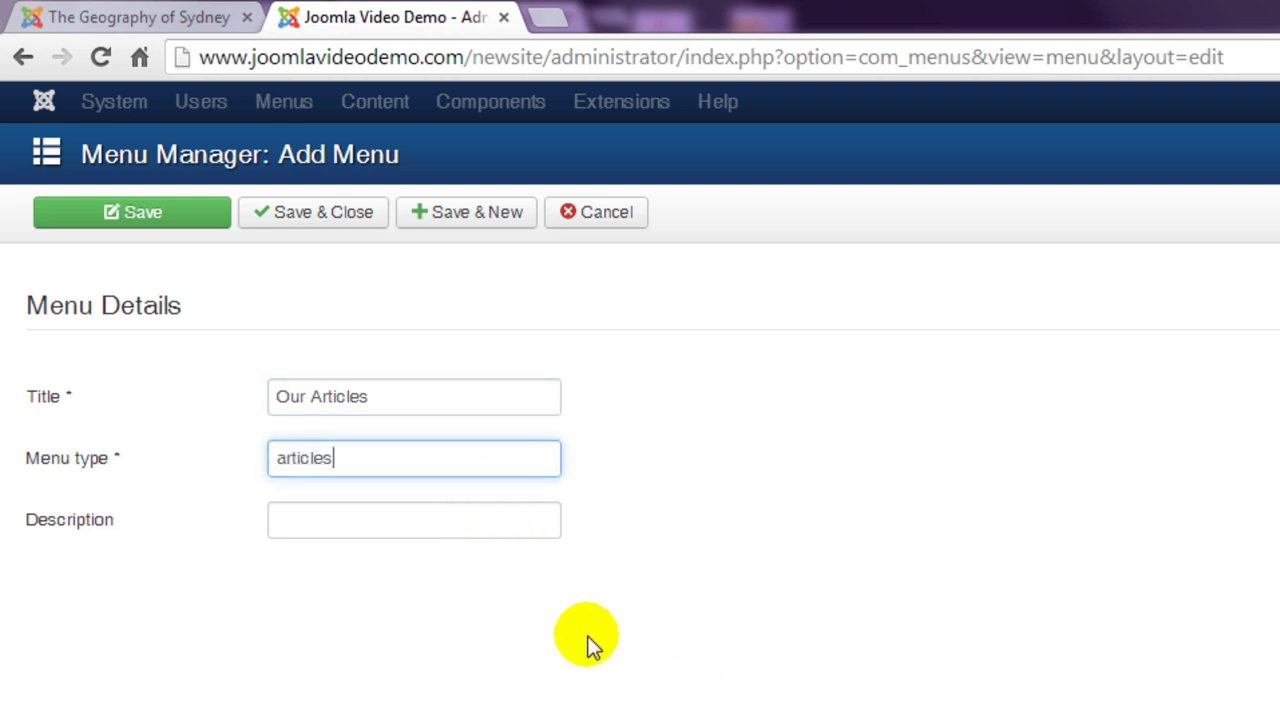
click(712, 657)
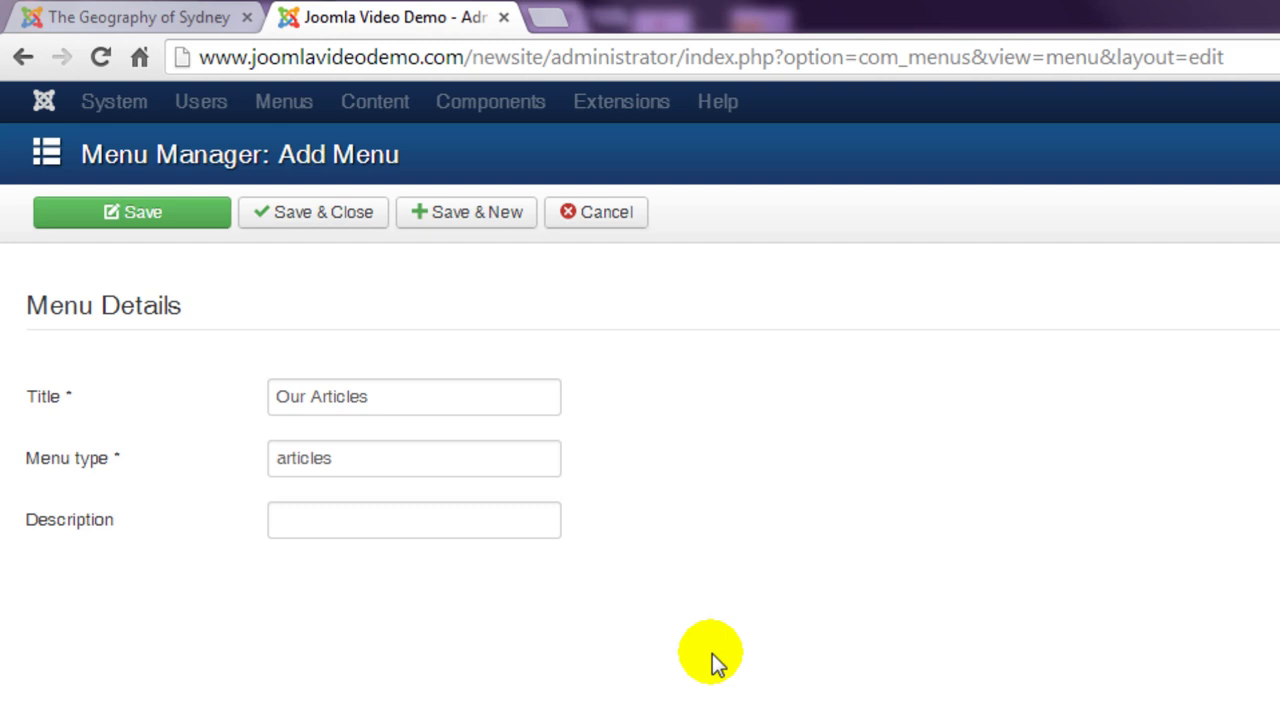
click(438, 523)
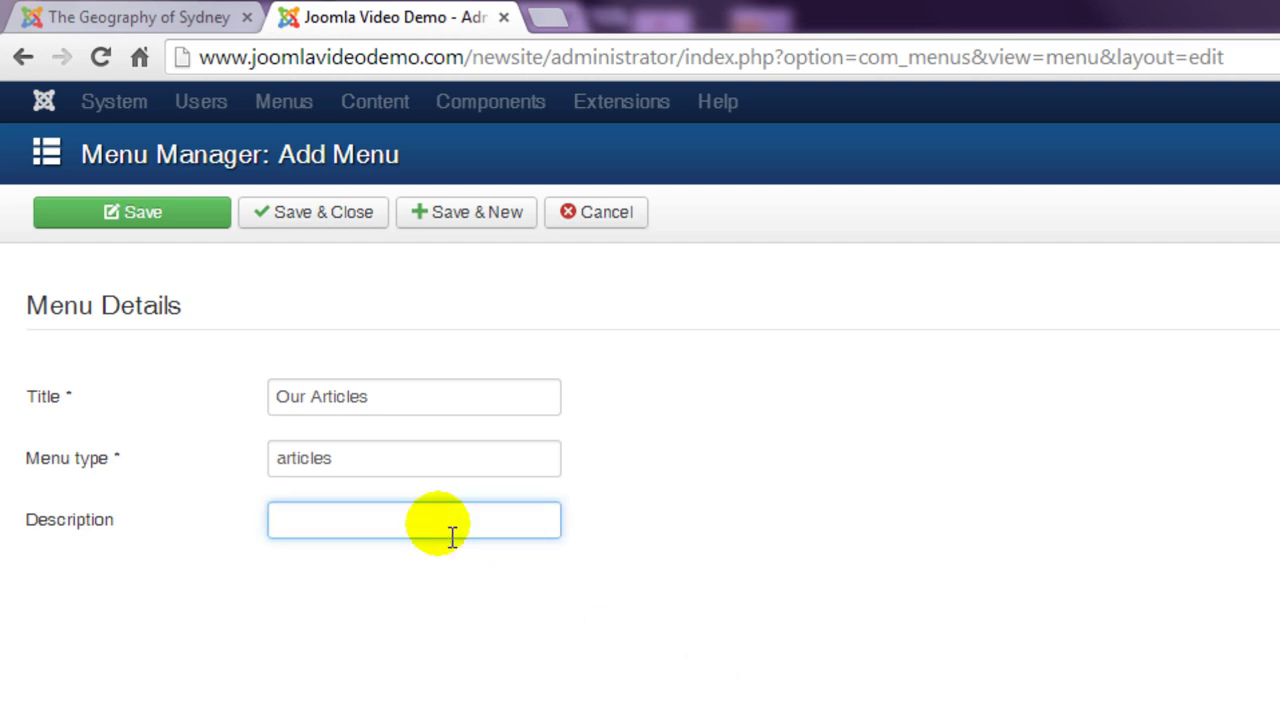
text(General articles)
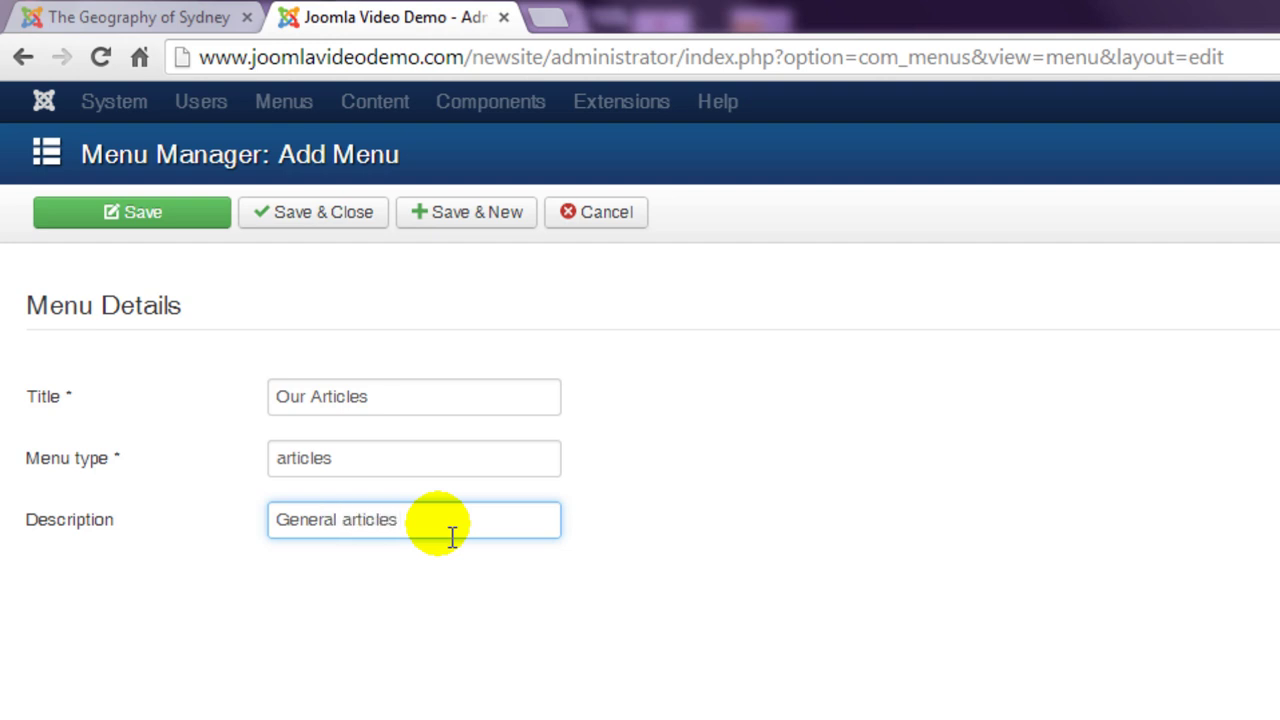
Save and close the Our Articles menu, then bring up its entry under Menus
click(375, 222)
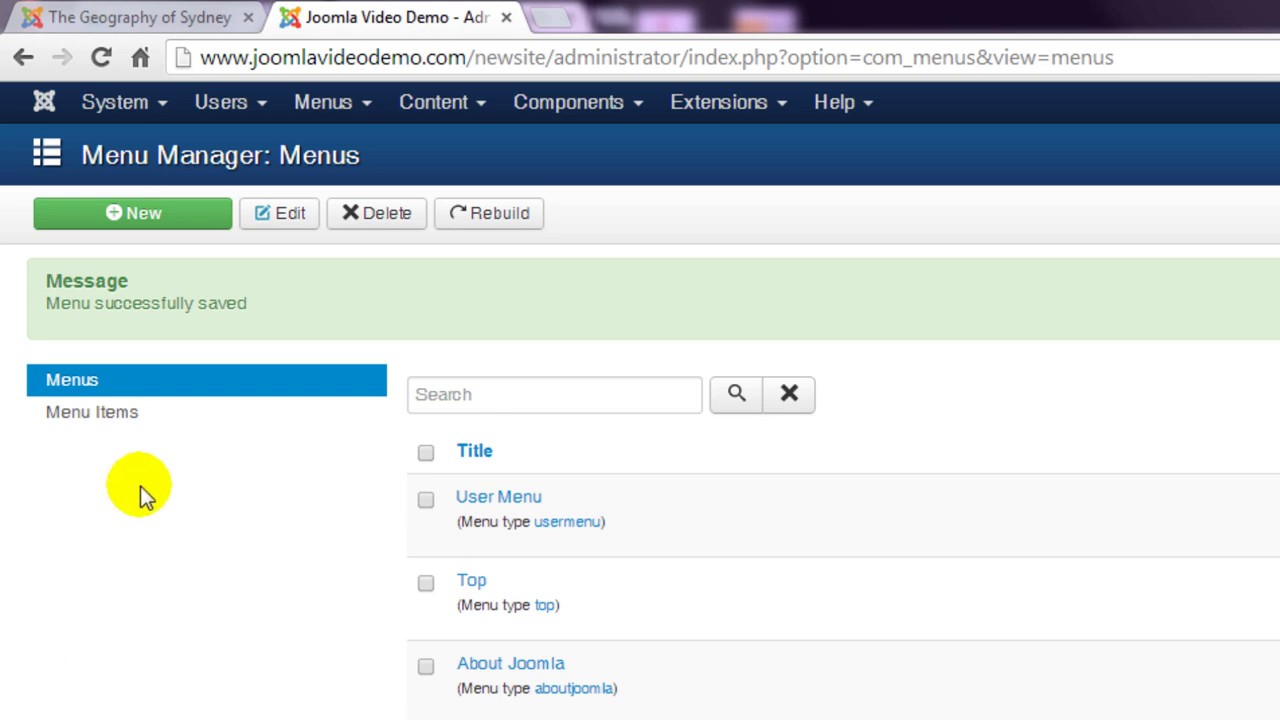
click(331, 103)
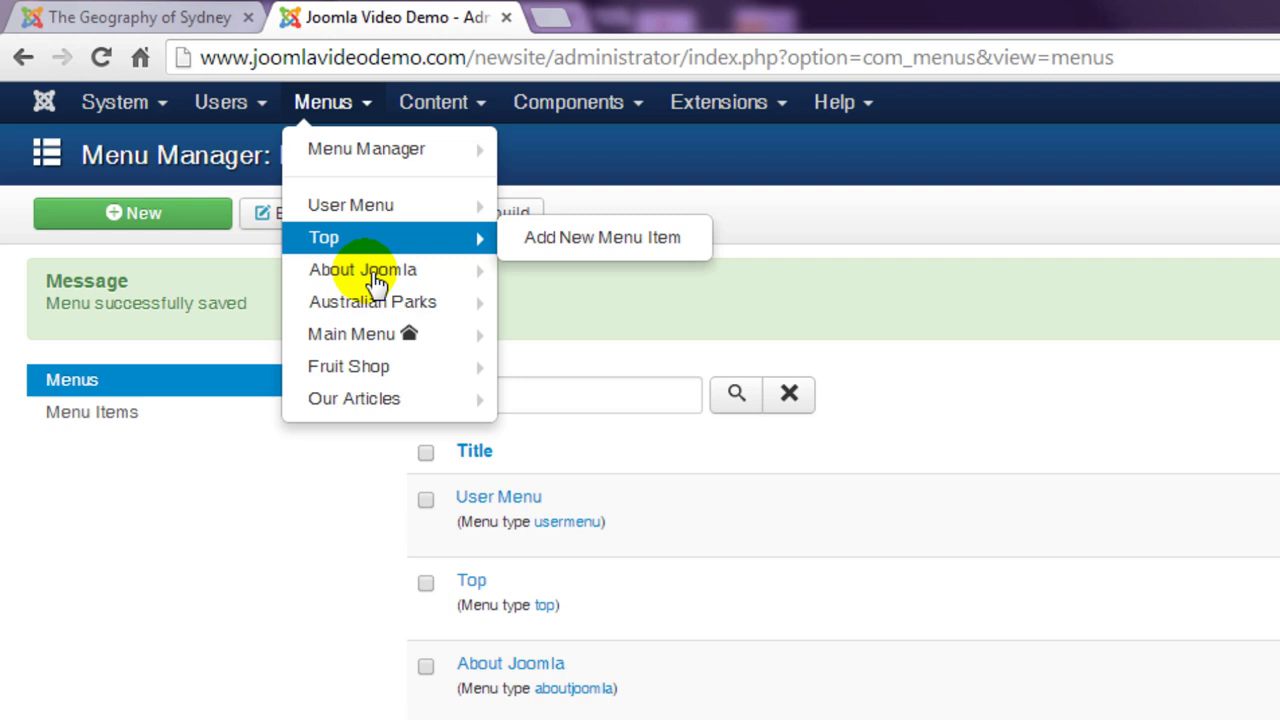
mouse_move(368, 410)
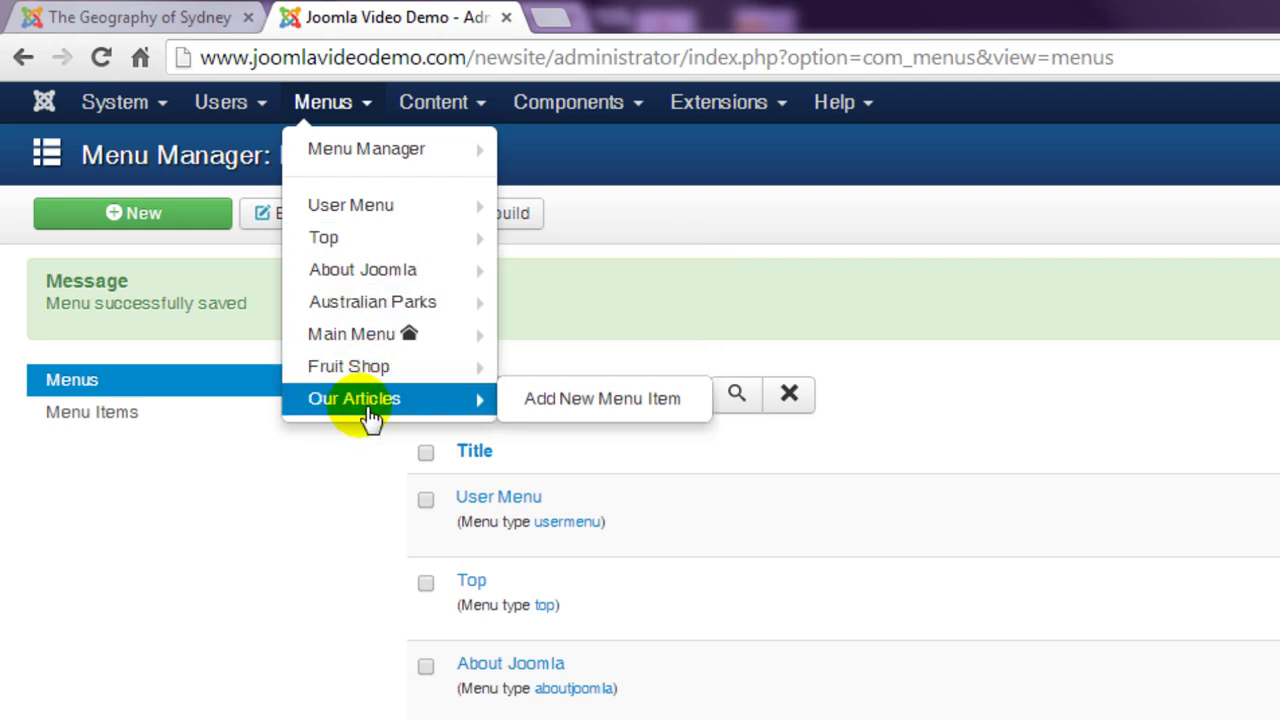
Start a new Our Articles menu item titled 'Geography of Sydney'
click(603, 400)
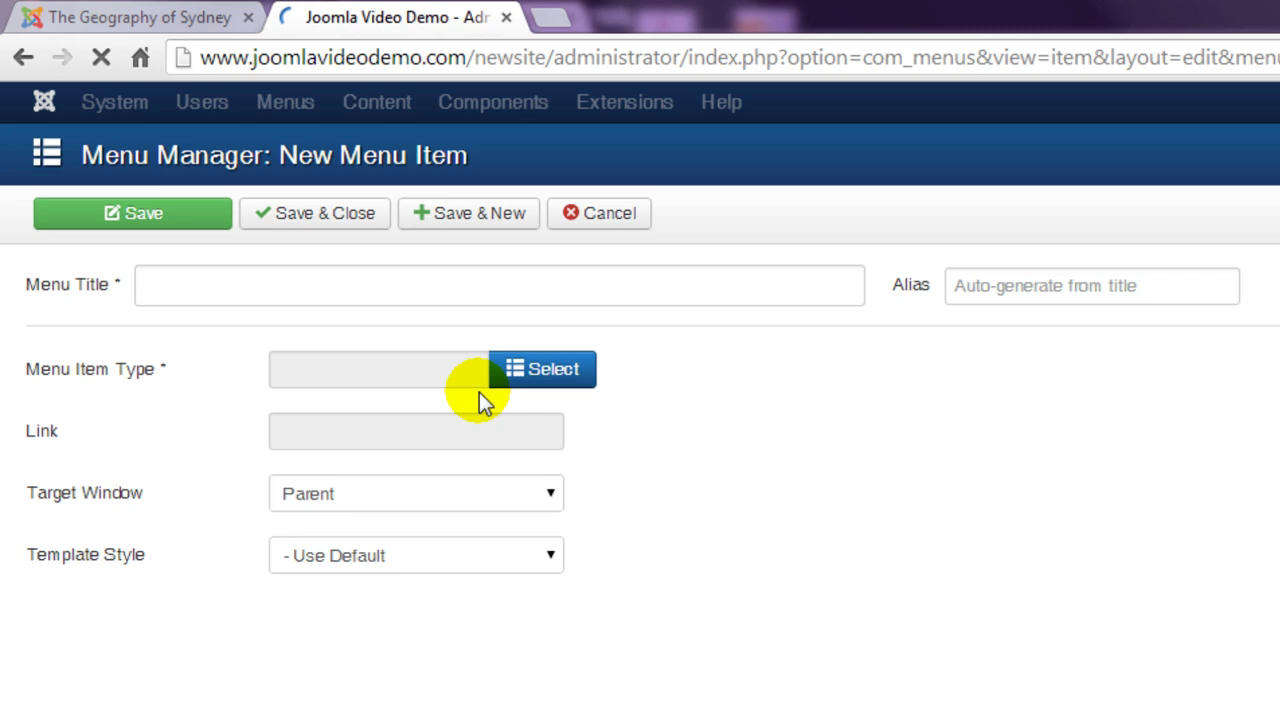
click(230, 283)
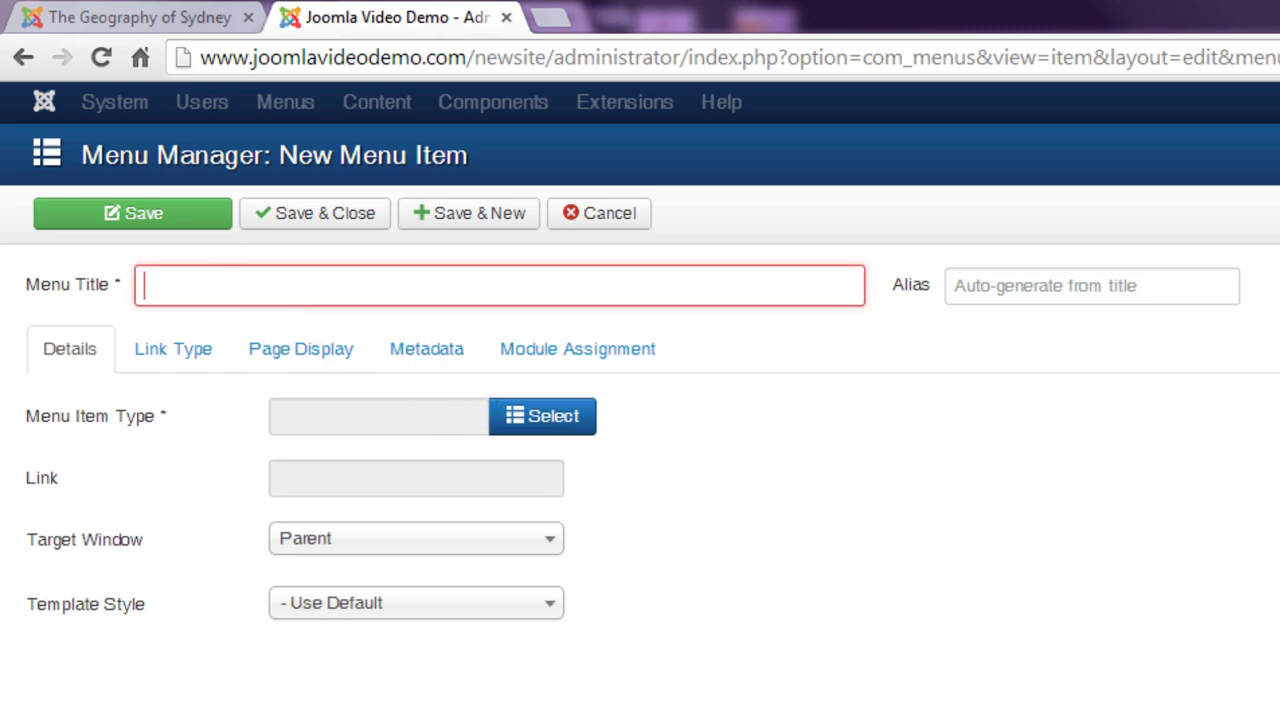
text(Geography )
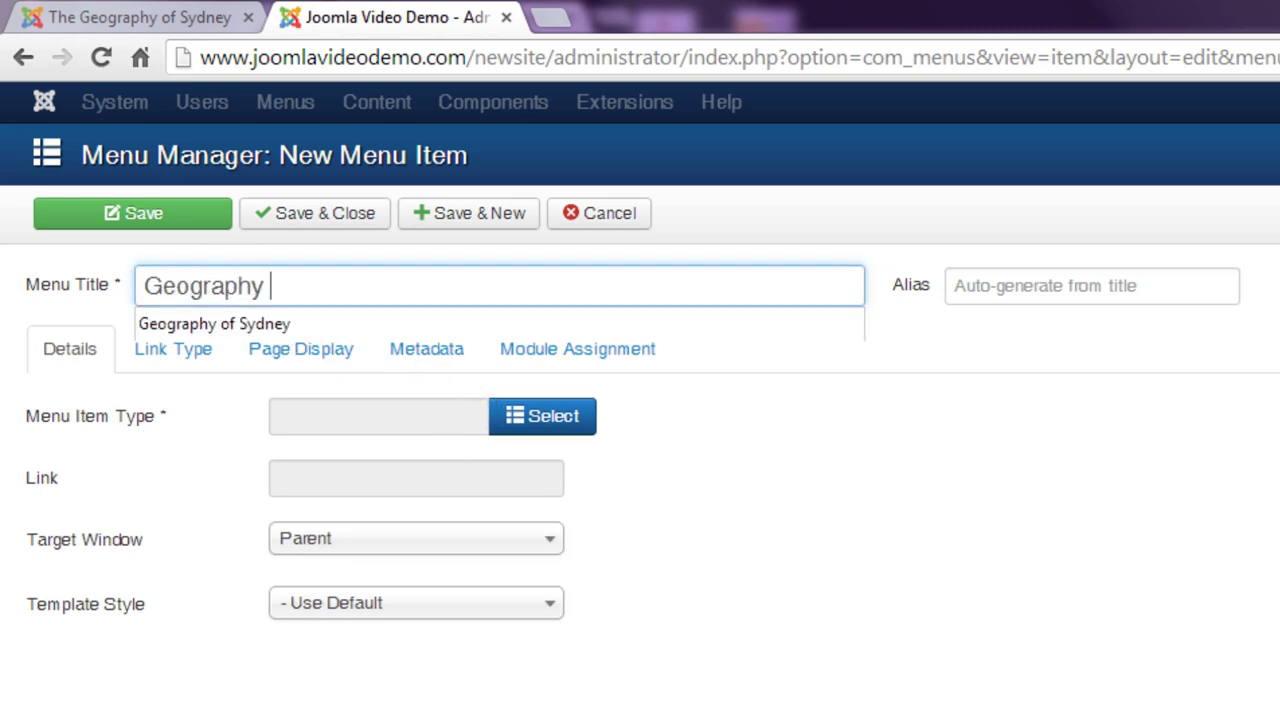
text(of Sydney)
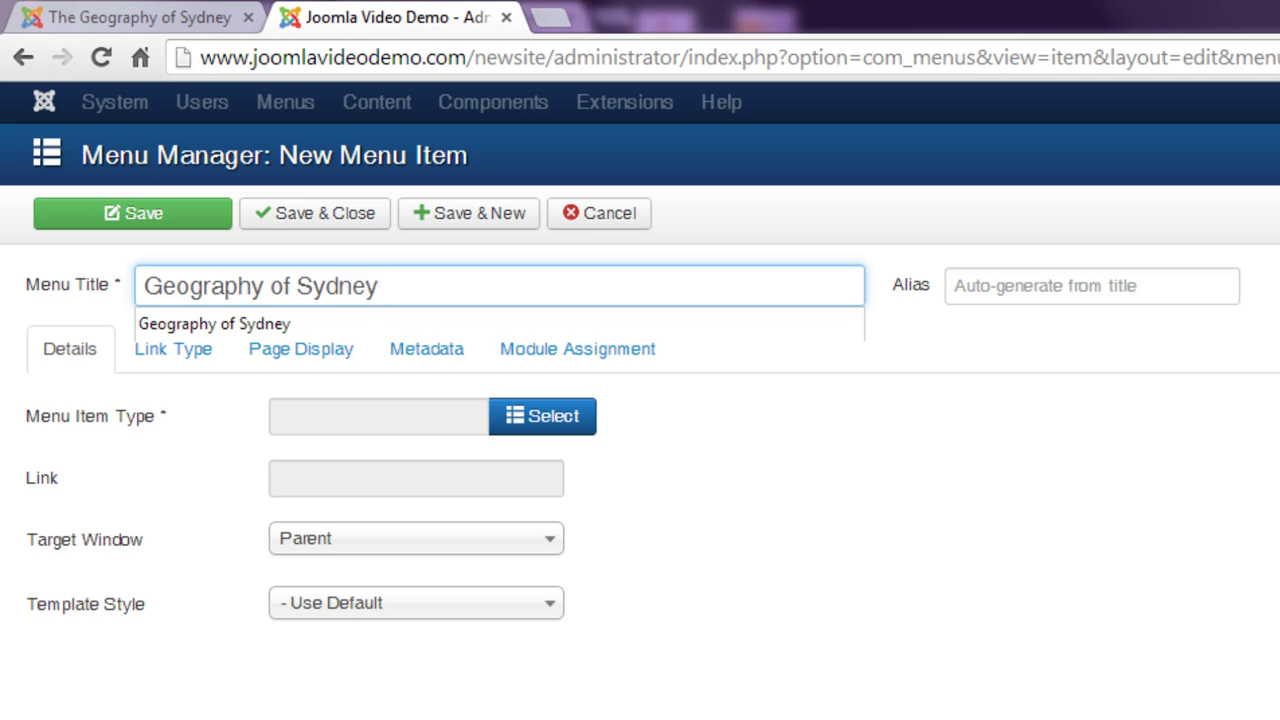
Make it a Single Article item linking the Geography of Sydney article, then save and close
click(562, 418)
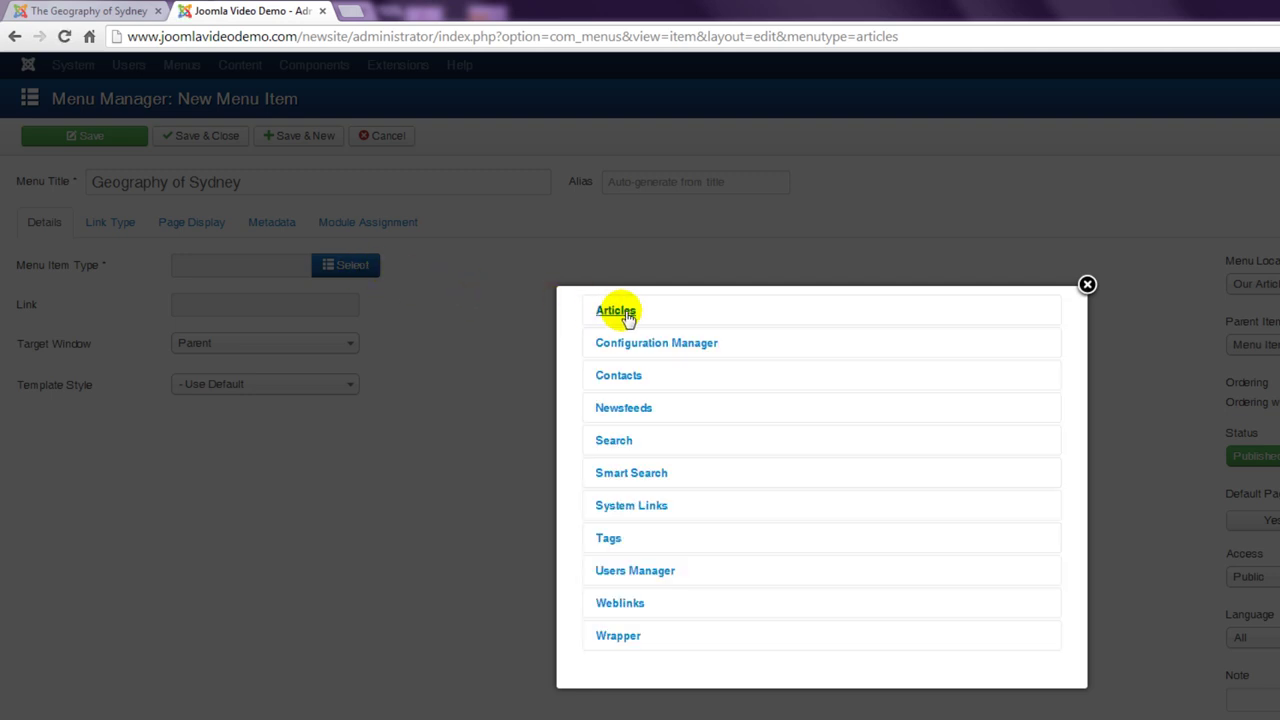
click(628, 314)
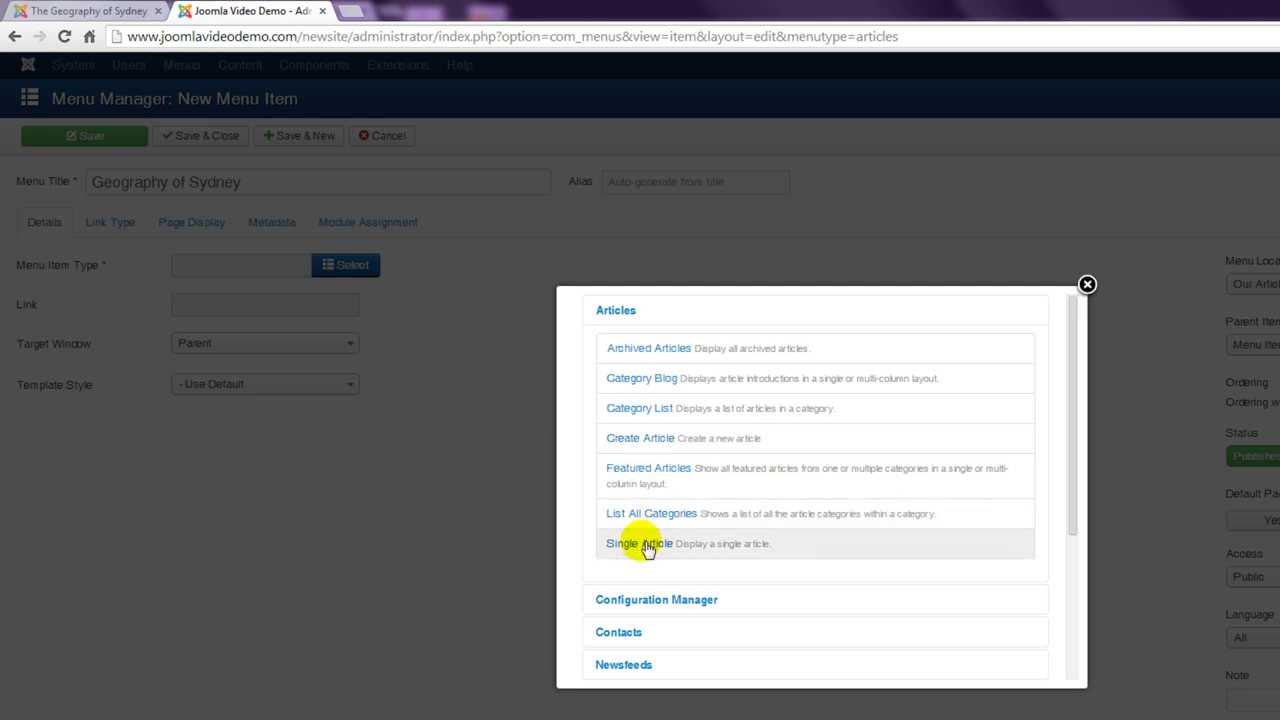
click(644, 547)
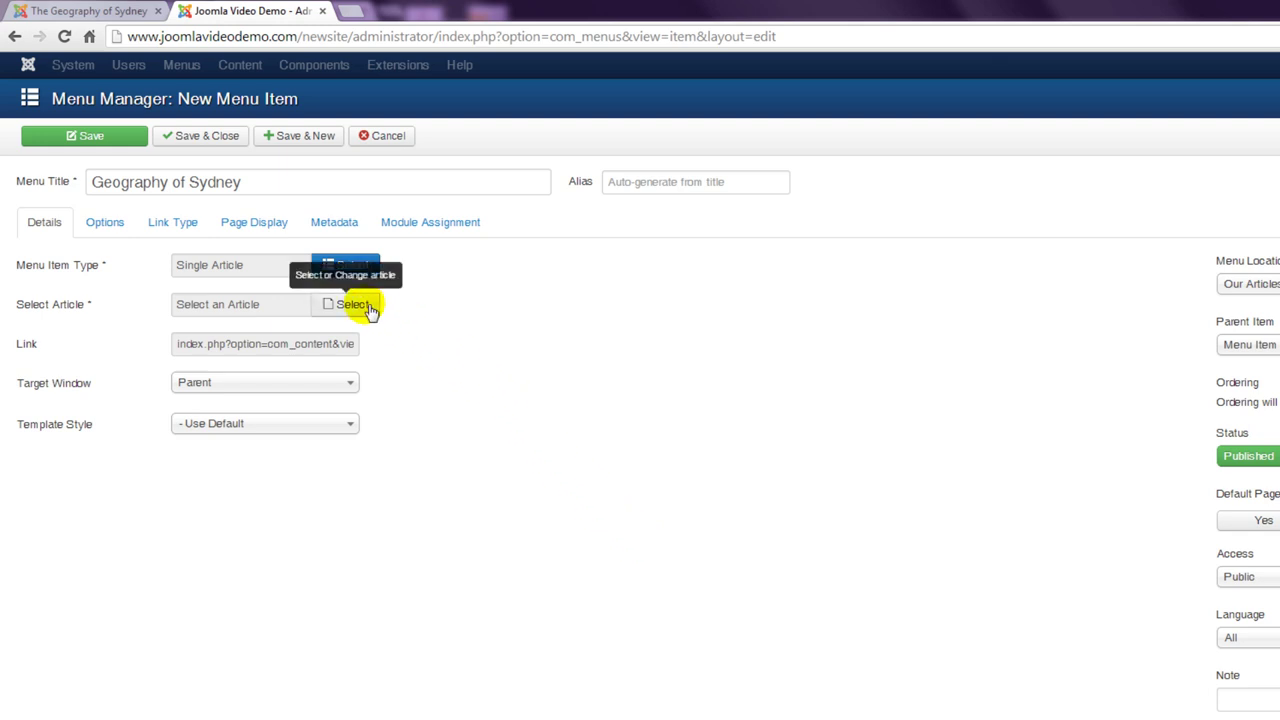
click(368, 309)
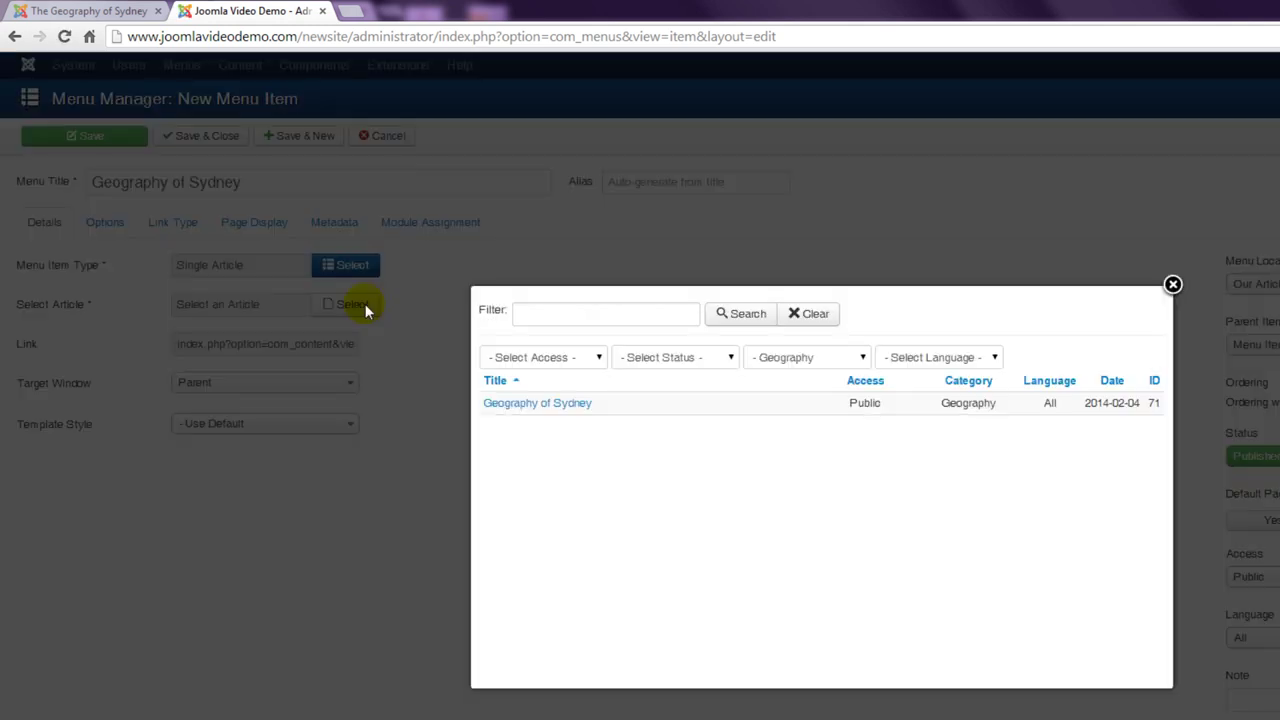
click(528, 410)
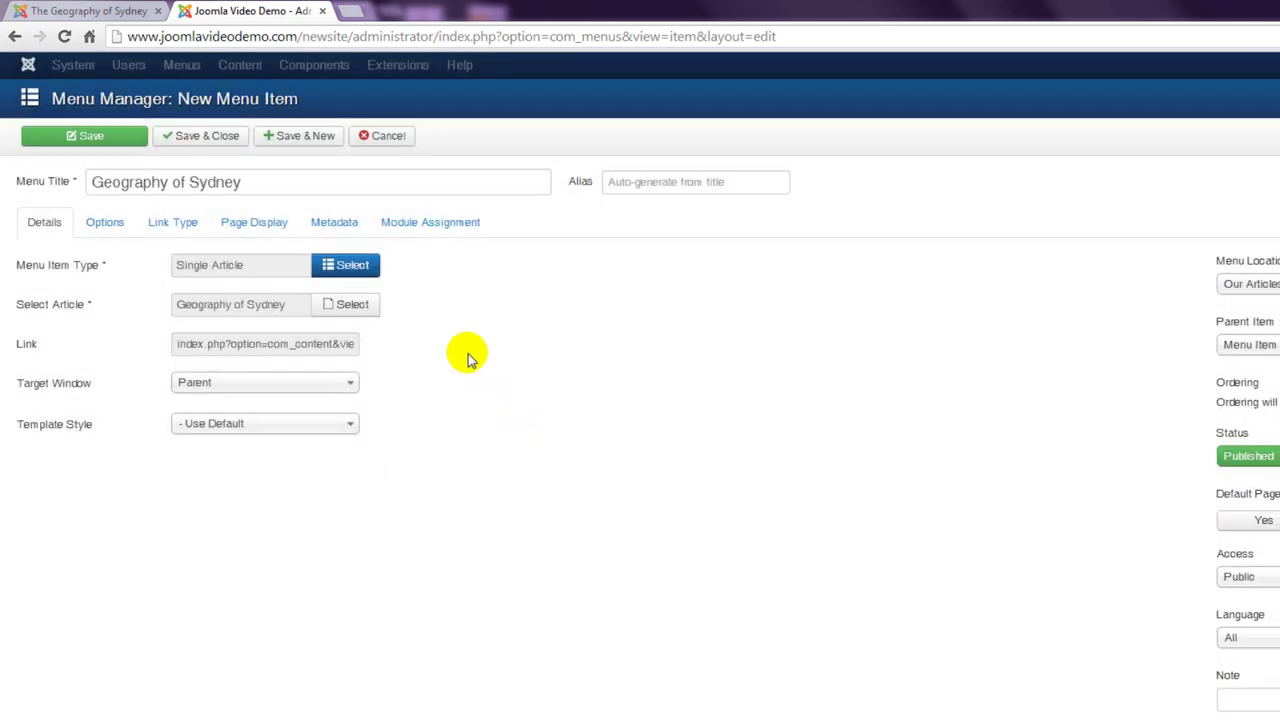
click(222, 140)
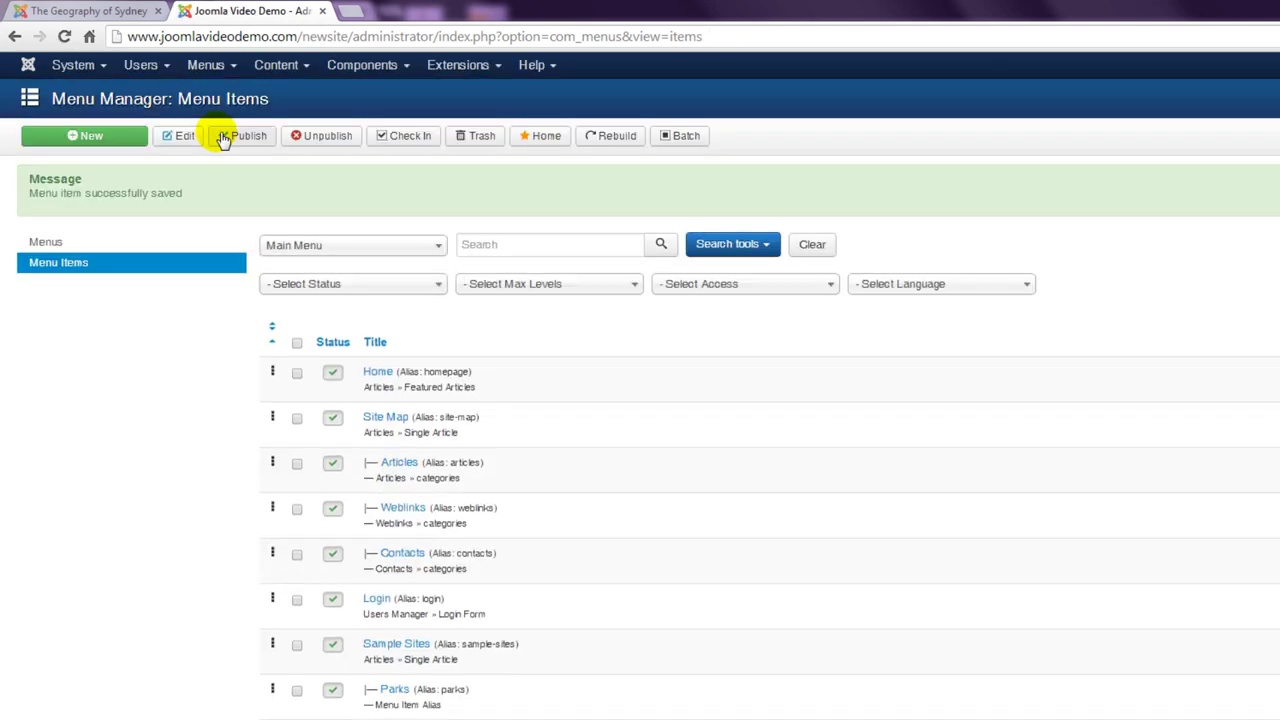
Switch to the public site tab and go to its Home page
click(110, 10)
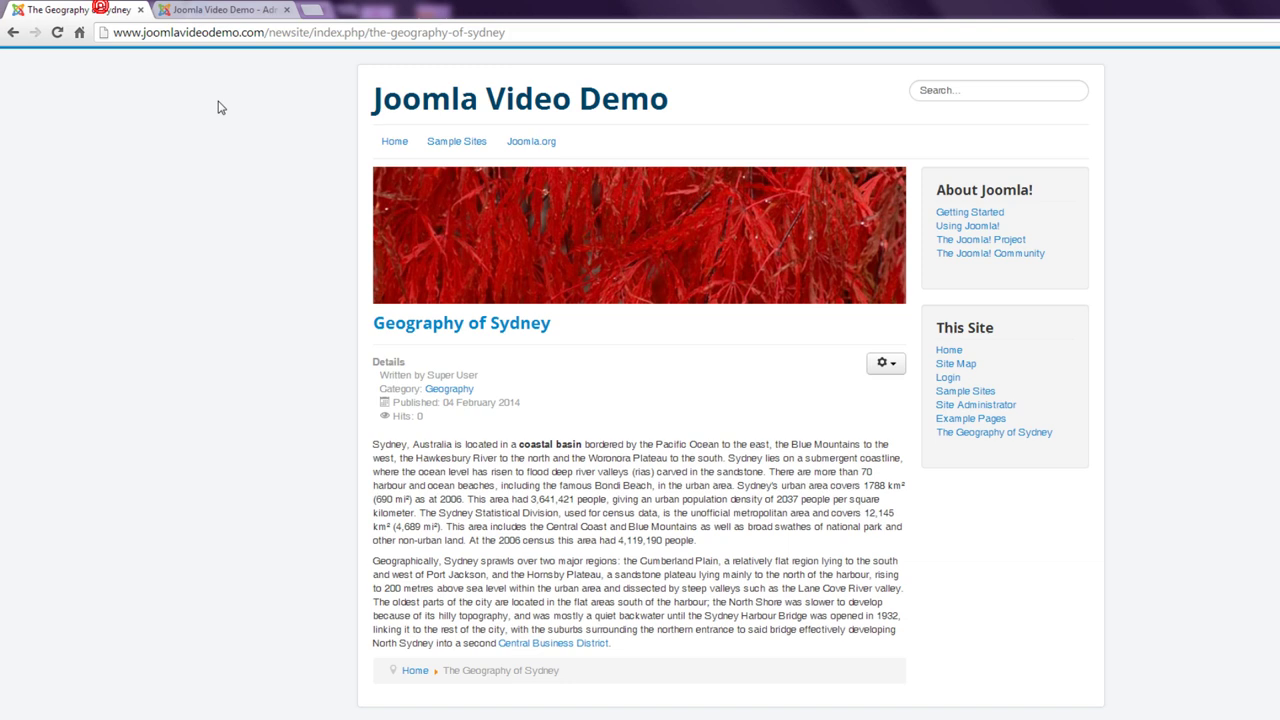
click(394, 141)
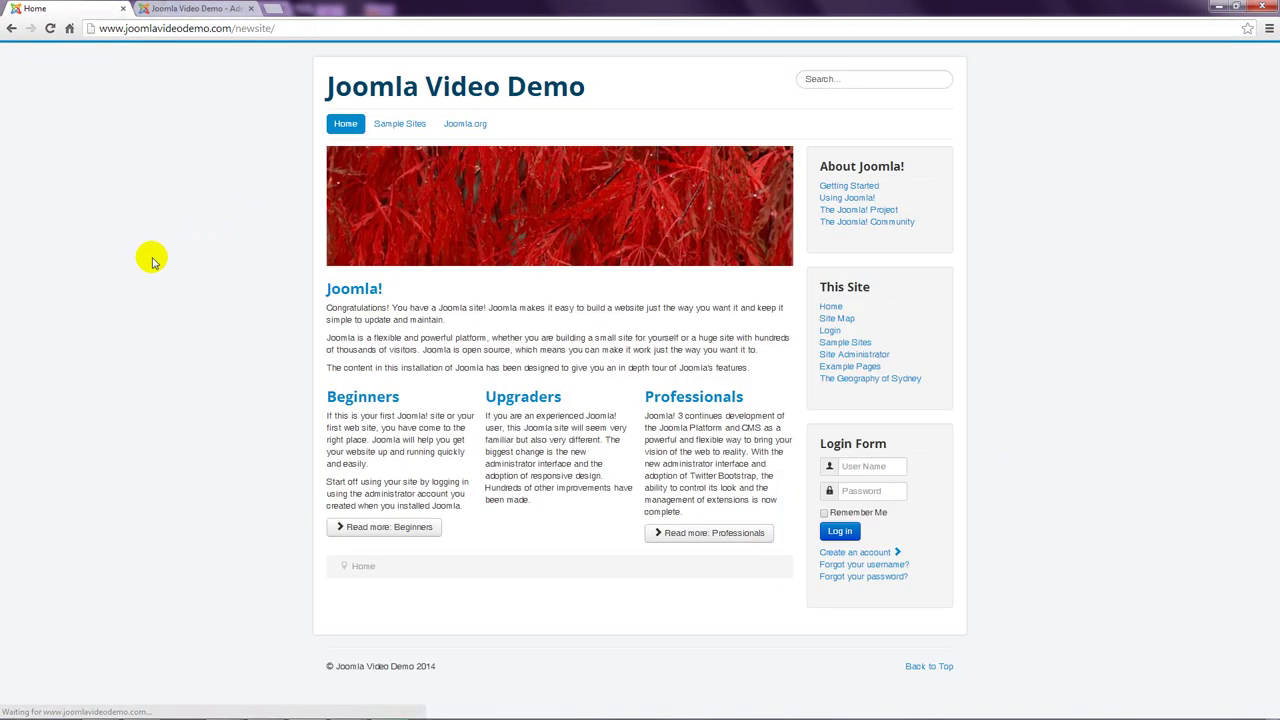